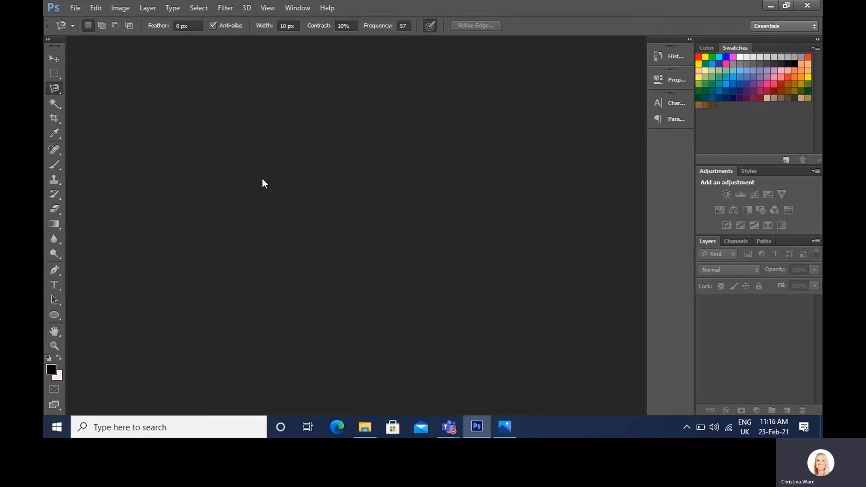
Step: Create a new blank A4 document using the International Paper preset
left_click(75, 13)
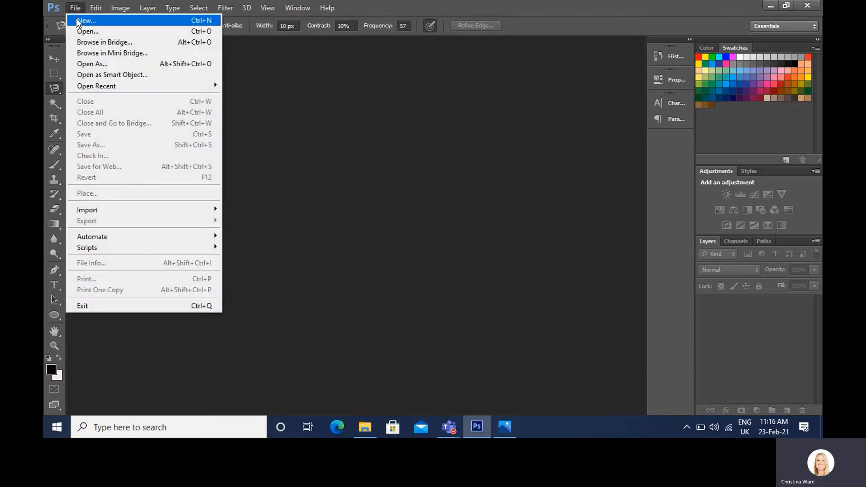
left_click(86, 21)
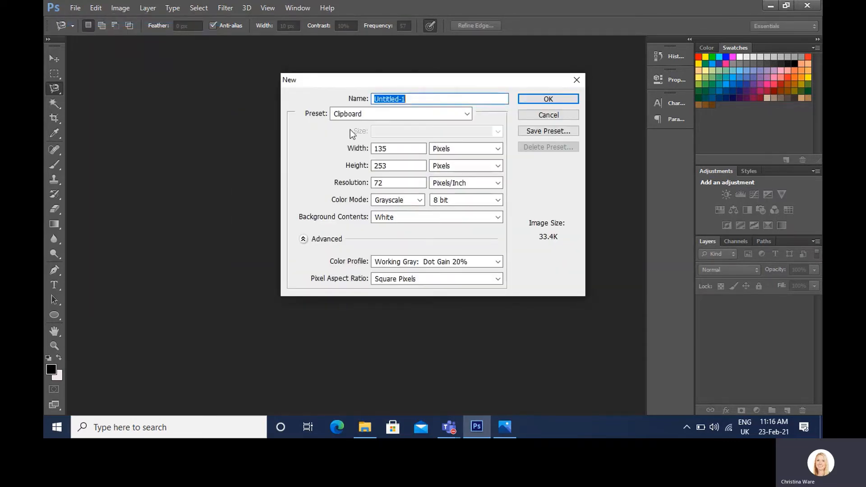
left_click(356, 115)
left_click(360, 163)
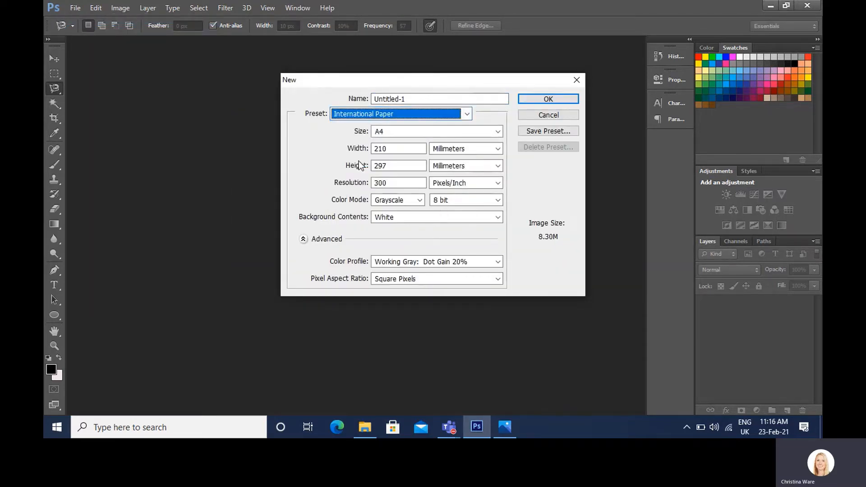
left_click(532, 100)
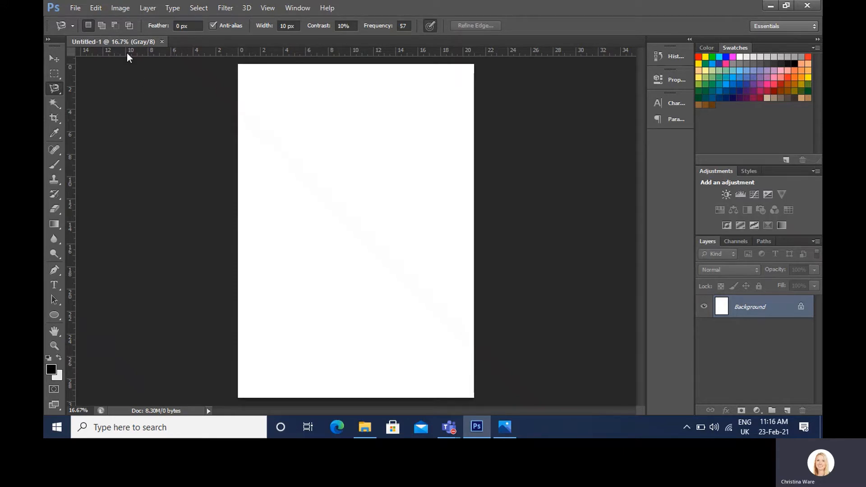
Step: Open the portrait photos CW1, CW2 and CW3 from the BRNO folder as separate documents
left_click(74, 7)
left_click(86, 27)
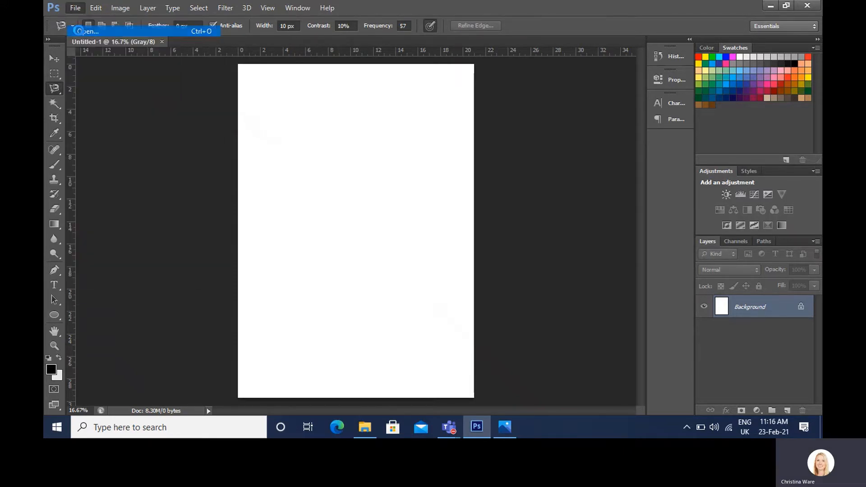
double_click(318, 196)
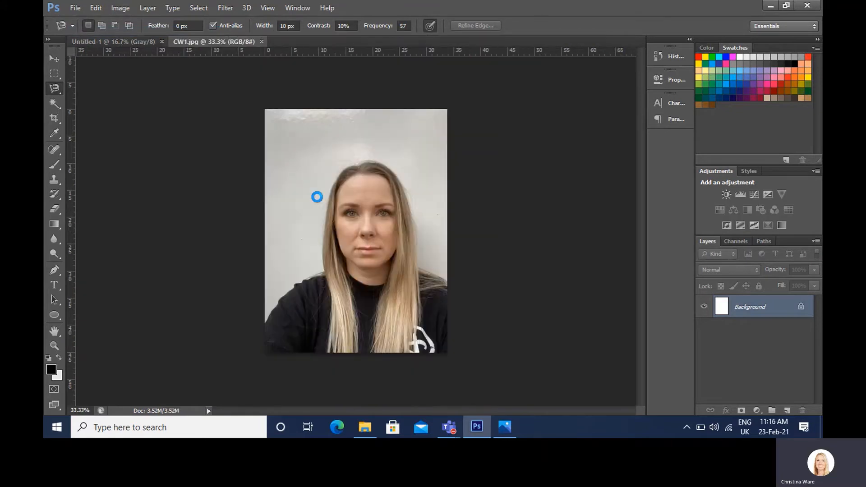
left_click(72, 8)
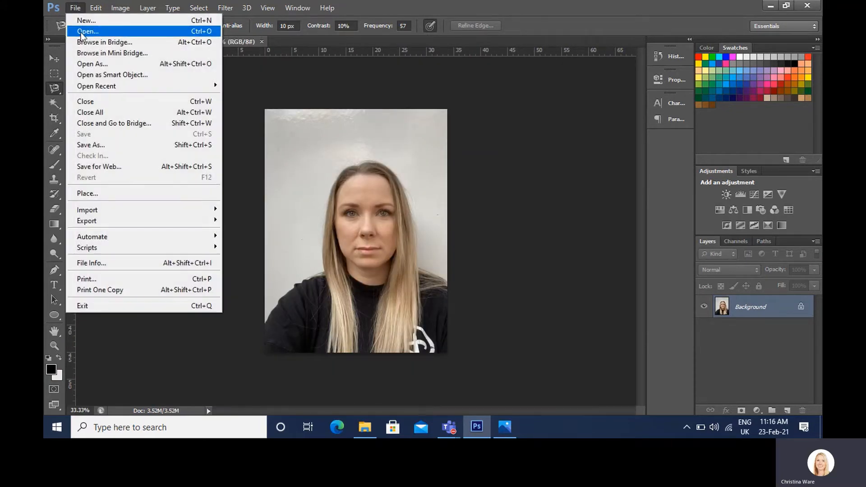
left_click(80, 33)
double_click(389, 203)
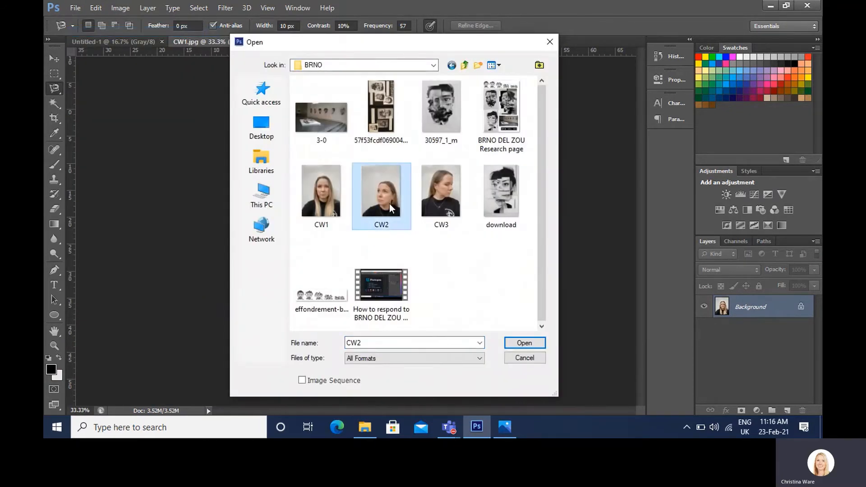
left_click(77, 12)
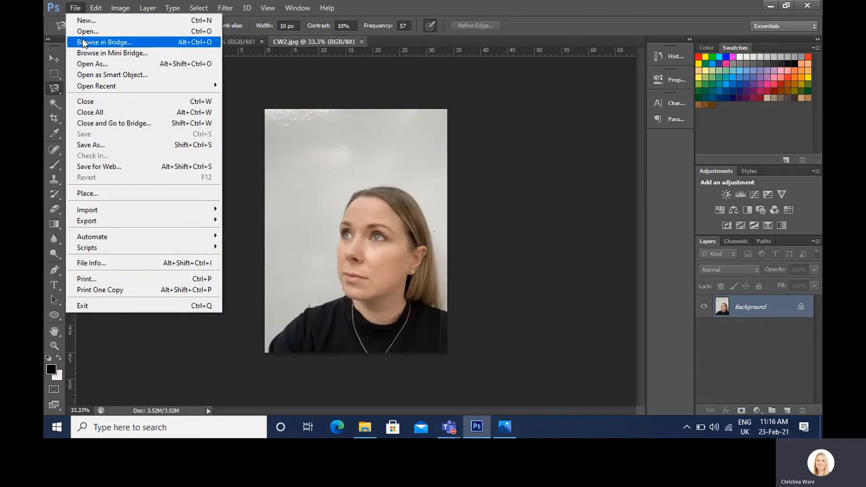
left_click(84, 31)
double_click(439, 189)
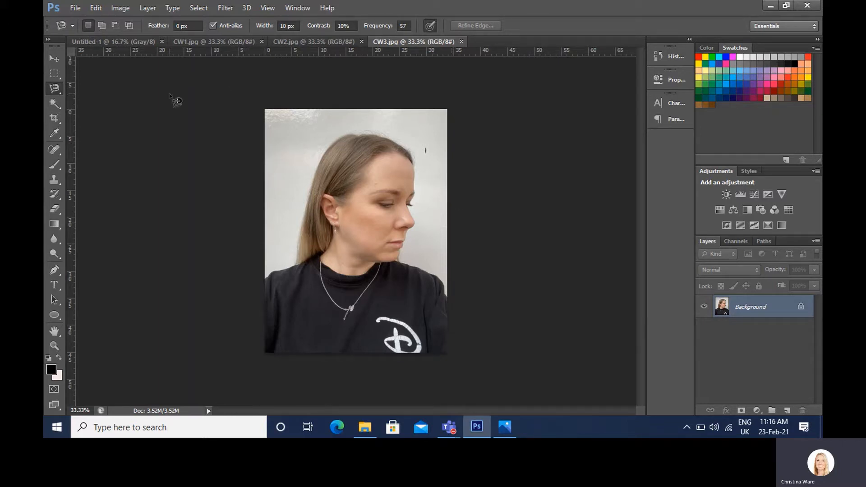
Step: Activate the Move tool and convert the CW3 photo to monochrome with the Black & White adjustment
right_click(61, 89)
left_click(82, 108)
left_click(54, 57)
left_click(121, 8)
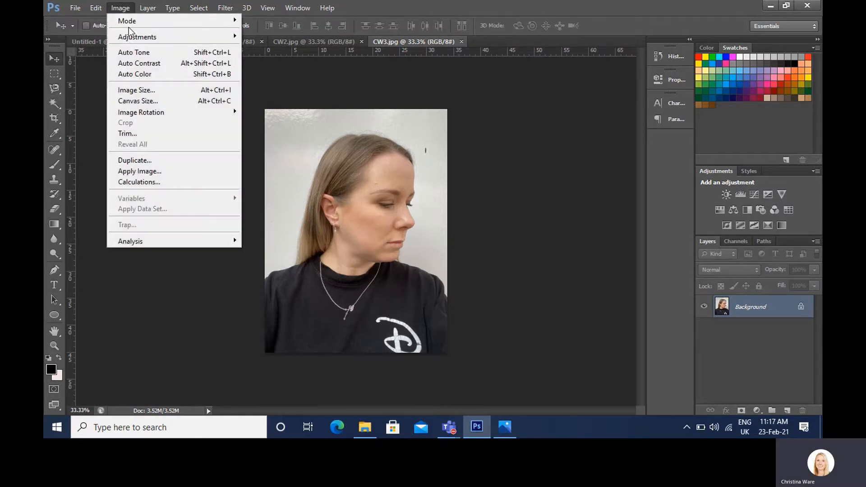
mouse_move(135, 37)
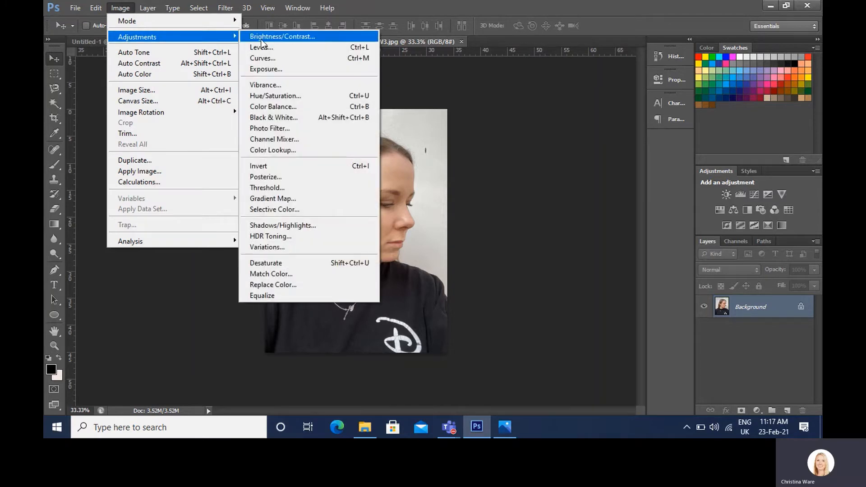
left_click(282, 116)
left_click(516, 70)
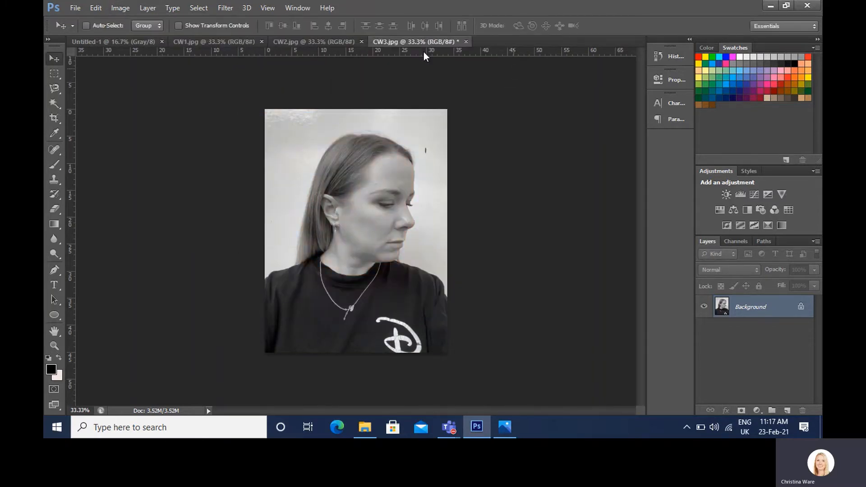
Step: Raise the contrast of the CW3 photo to 34 with the legacy Brightness/Contrast adjustment
left_click(122, 8)
mouse_move(131, 36)
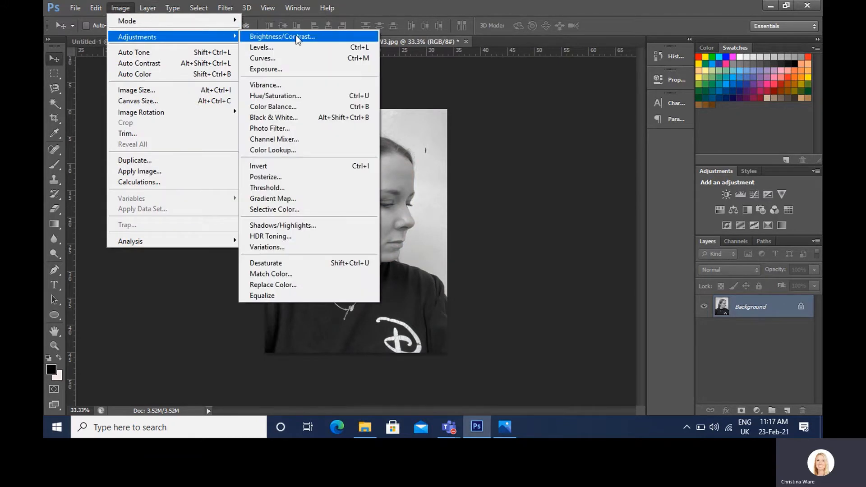
left_click(296, 35)
left_click(538, 195)
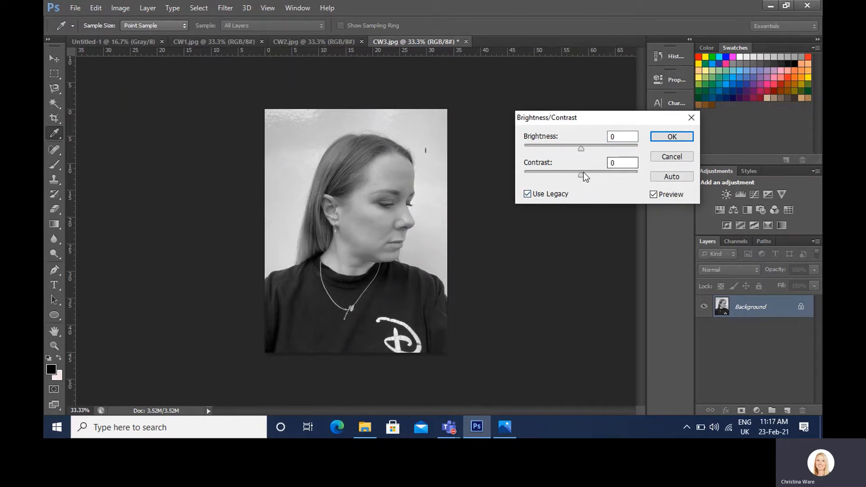
left_click_drag(582, 175, 599, 174)
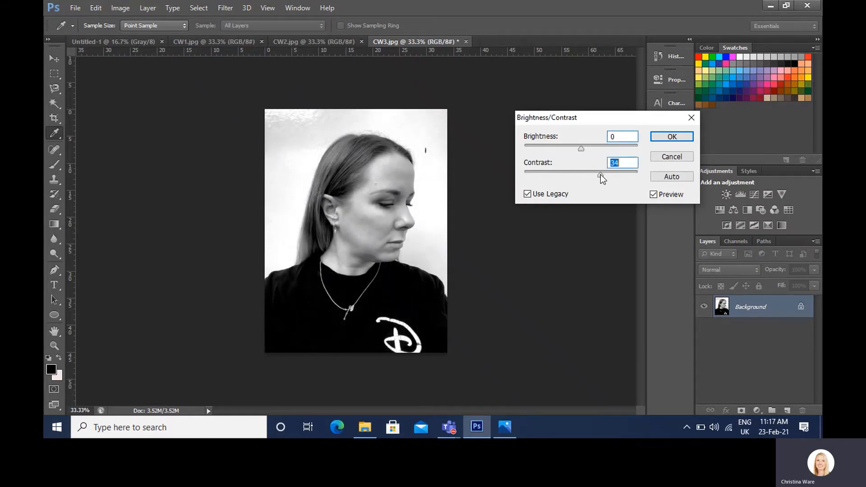
left_click(666, 137)
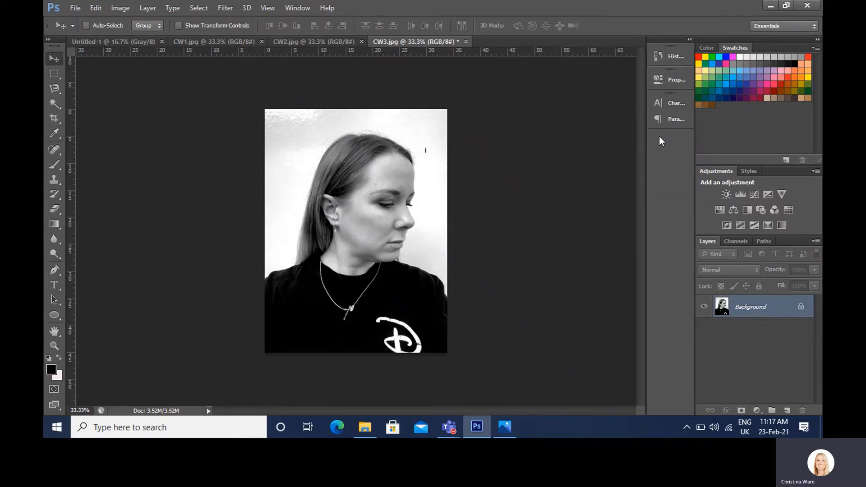
Step: Convert the CW2 photo to monochrome with the default Black & White adjustment
left_click(321, 42)
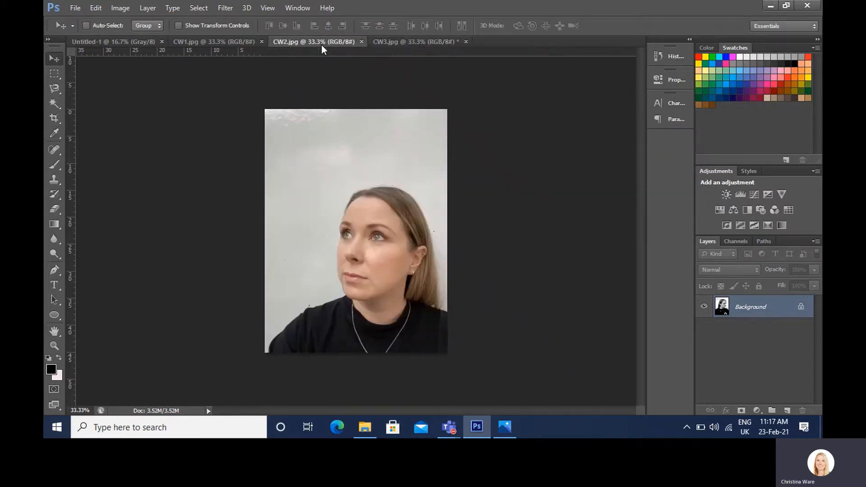
left_click(120, 8)
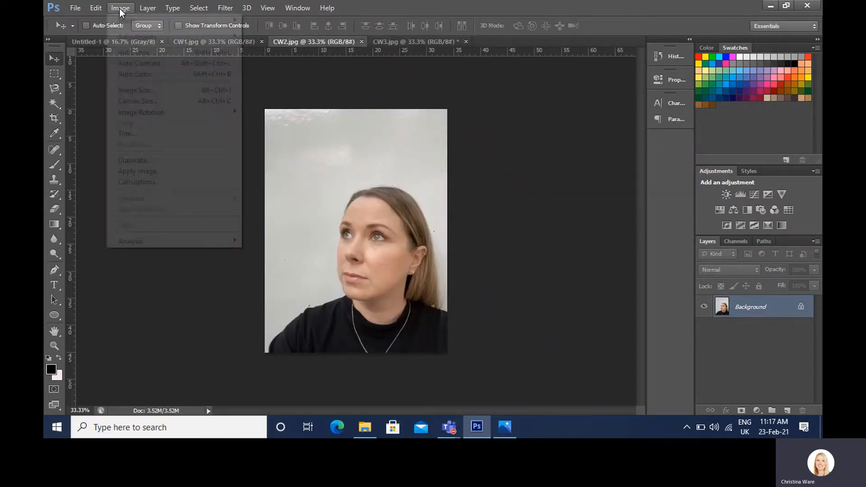
mouse_move(131, 38)
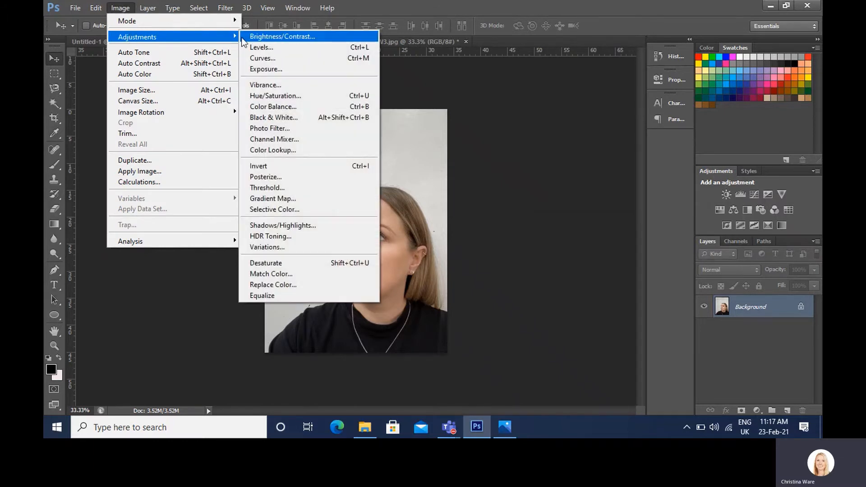
left_click(264, 119)
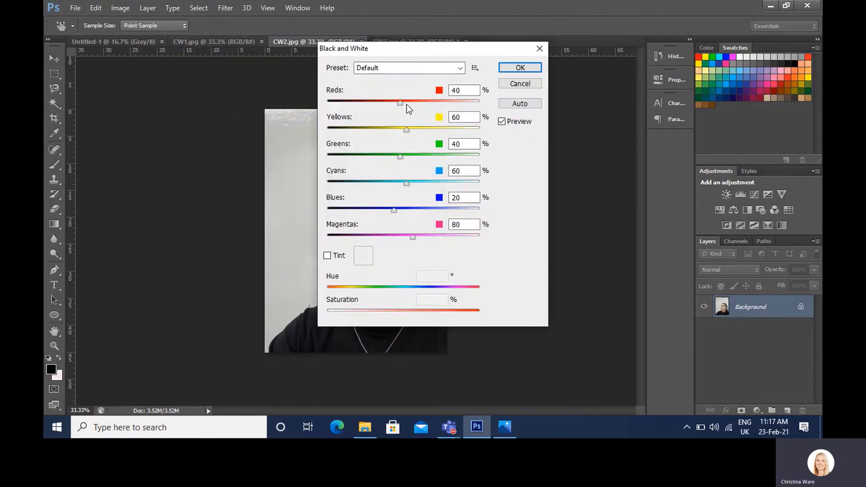
left_click(509, 66)
Step: Apply Brightness/Contrast to the CW2 photo with Use Legacy enabled and contrast set to 34
left_click(120, 8)
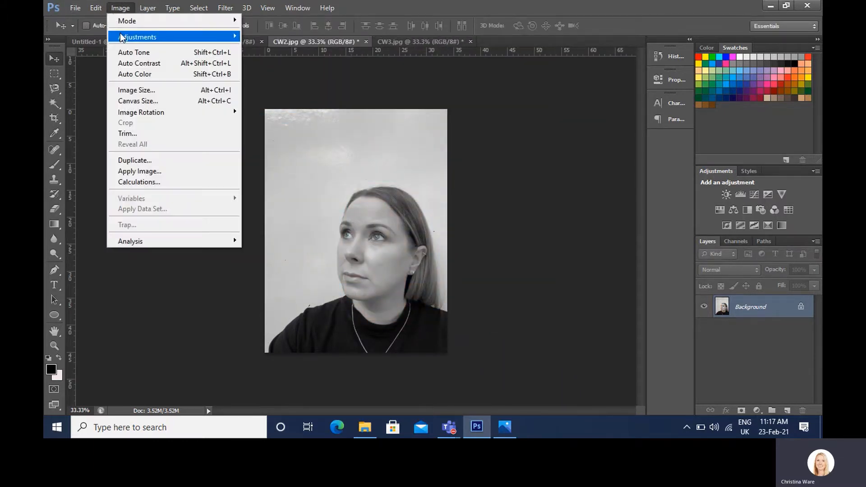
mouse_move(123, 38)
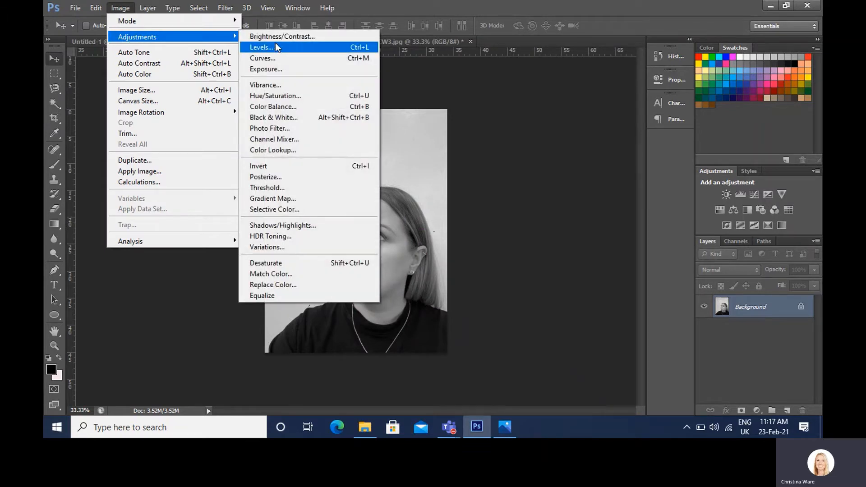
left_click(282, 37)
left_click_drag(583, 178, 599, 177)
type("34")
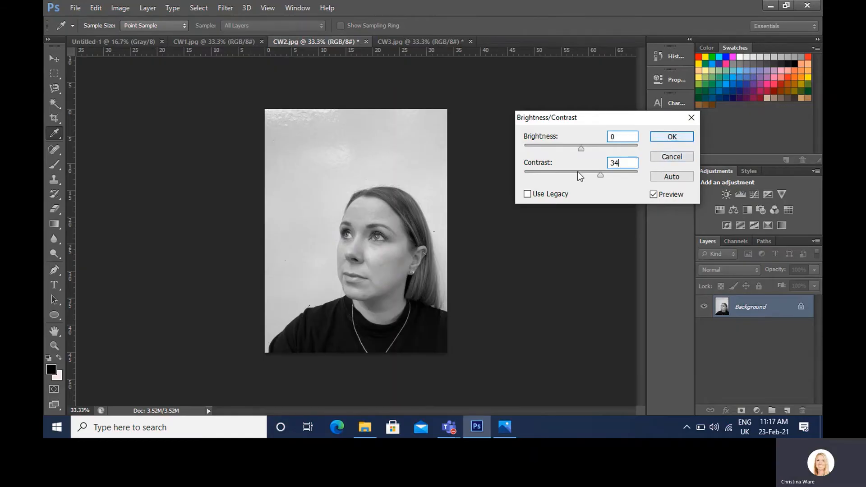
left_click(527, 195)
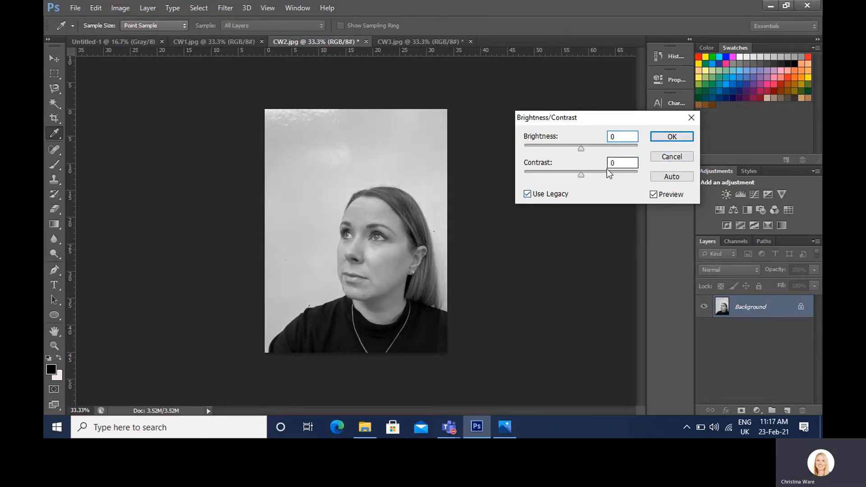
type("34")
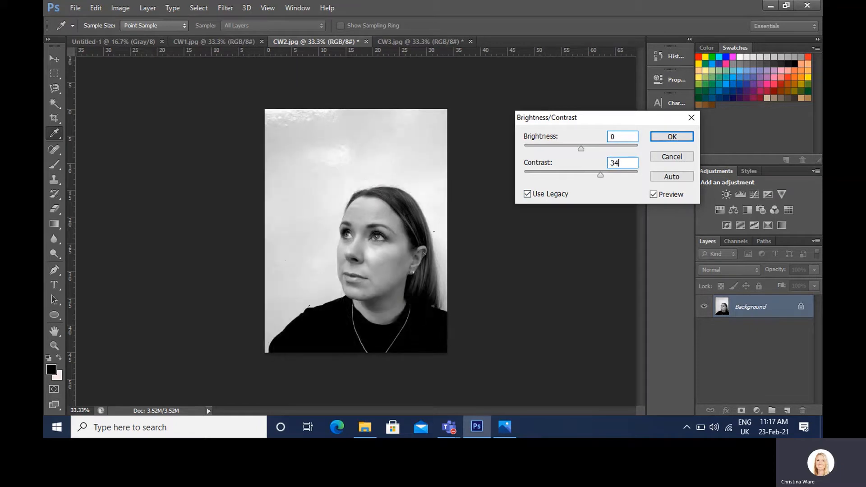
left_click(679, 138)
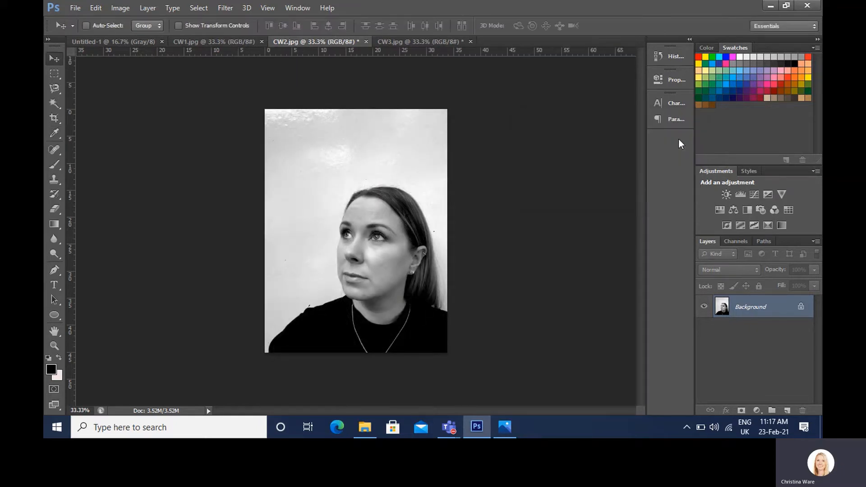
Step: Convert the CW1 photo to monochrome with the Black & White adjustment
left_click(216, 41)
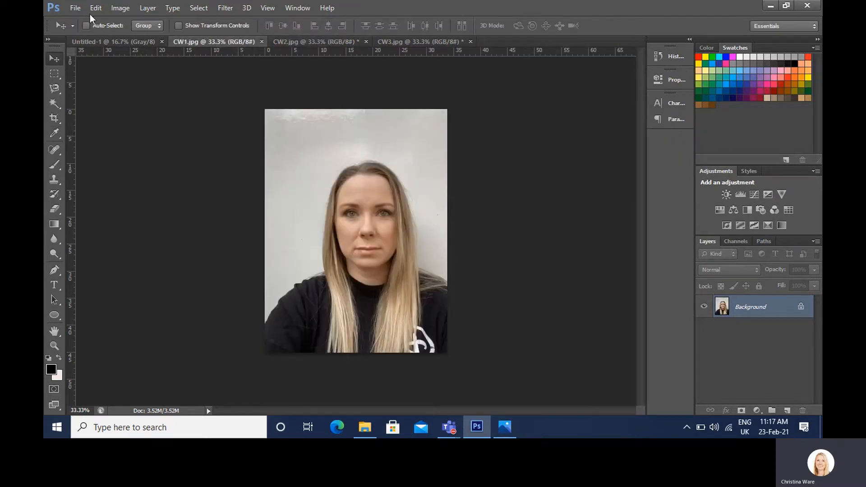
left_click(119, 9)
mouse_move(130, 37)
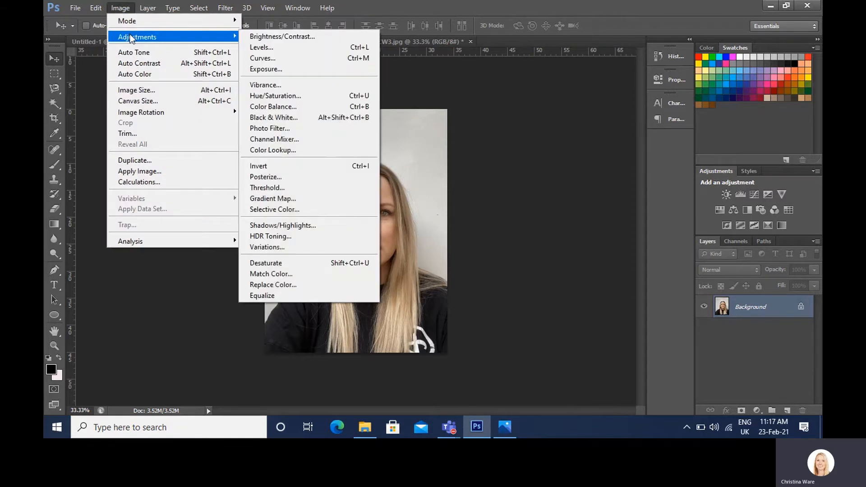
left_click(283, 118)
left_click(524, 71)
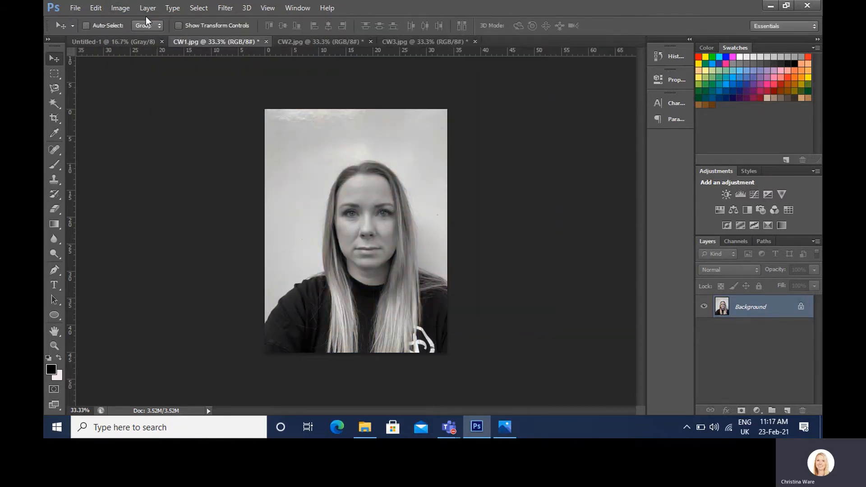
Step: Apply Brightness/Contrast to the CW1 photo with Use Legacy enabled and contrast set to 34
left_click(120, 8)
mouse_move(203, 36)
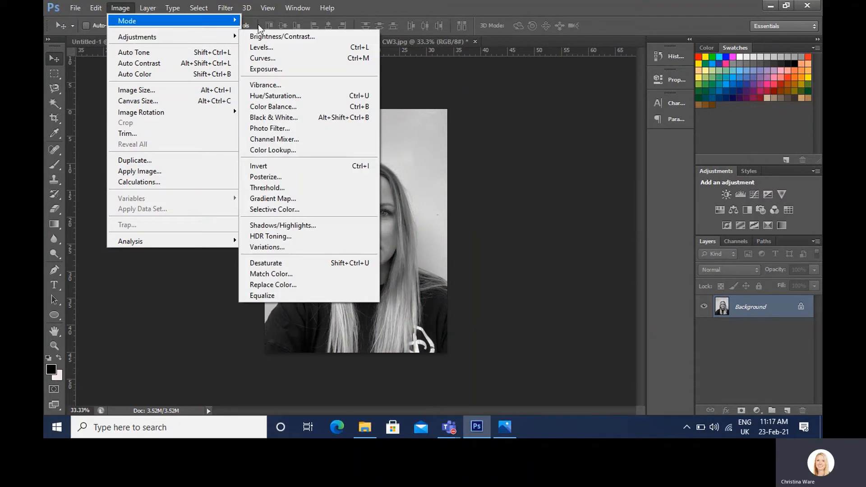
left_click(261, 37)
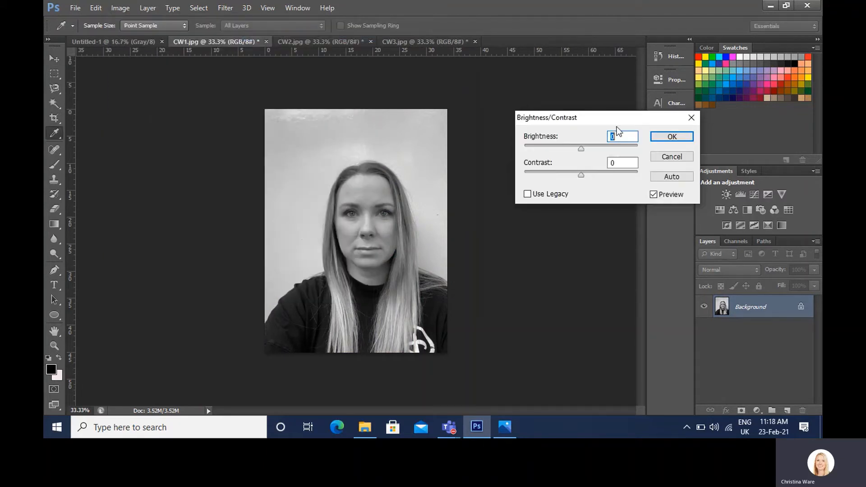
left_click(527, 194)
left_click(611, 162)
type("34")
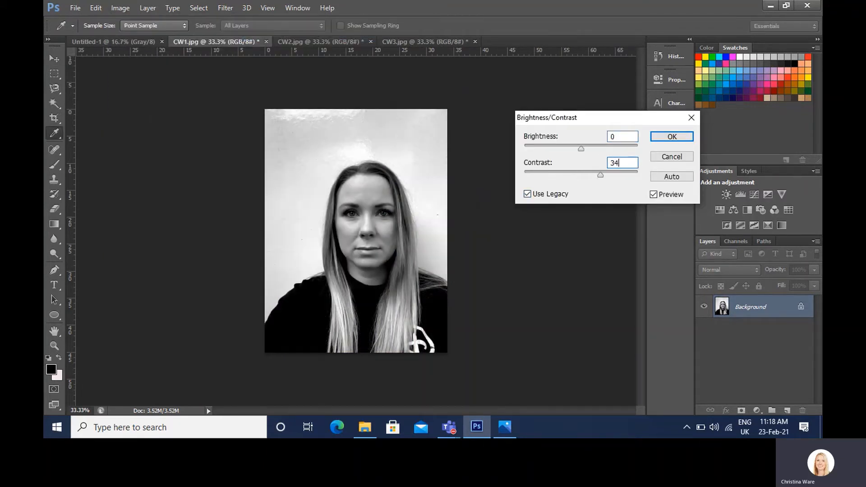
left_click(662, 142)
key("v")
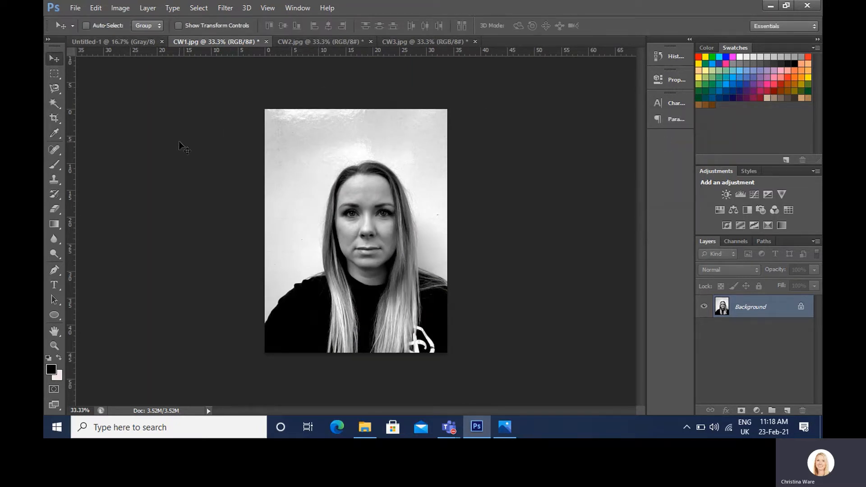
Step: Copy a rectangular section of the hair and forehead from the CW1 photo into the Untitled-1 canvas
left_click(55, 73)
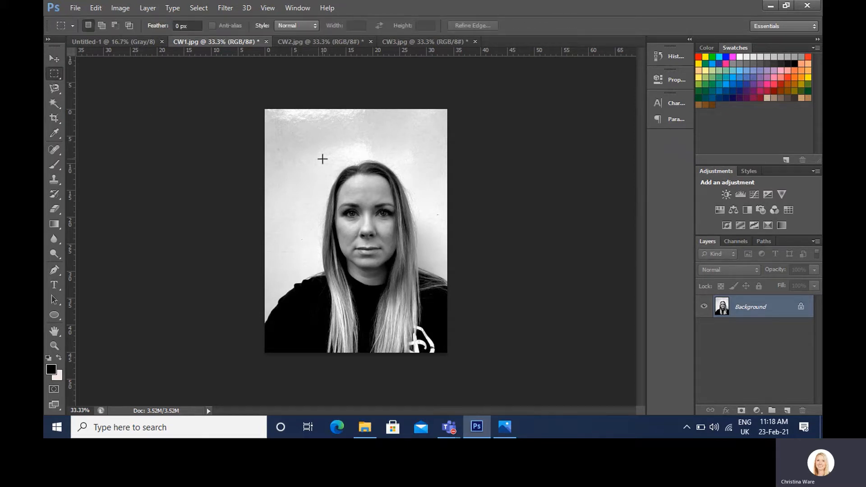
left_click_drag(321, 158, 411, 198)
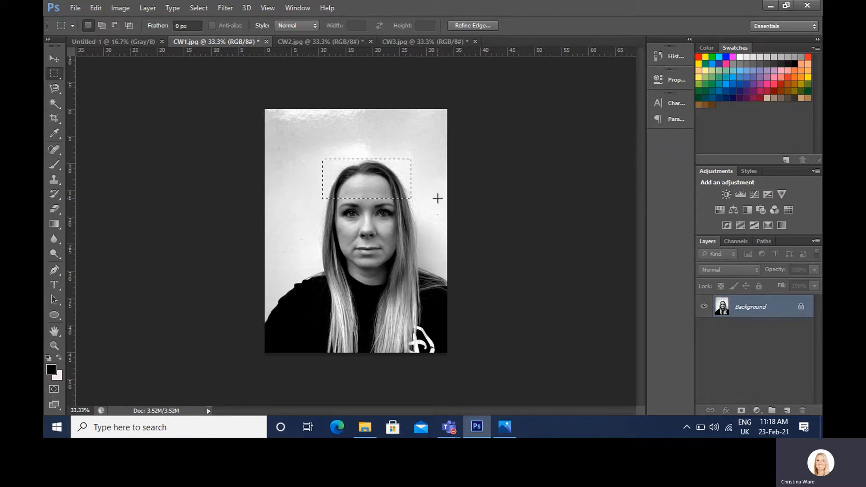
left_click(116, 39)
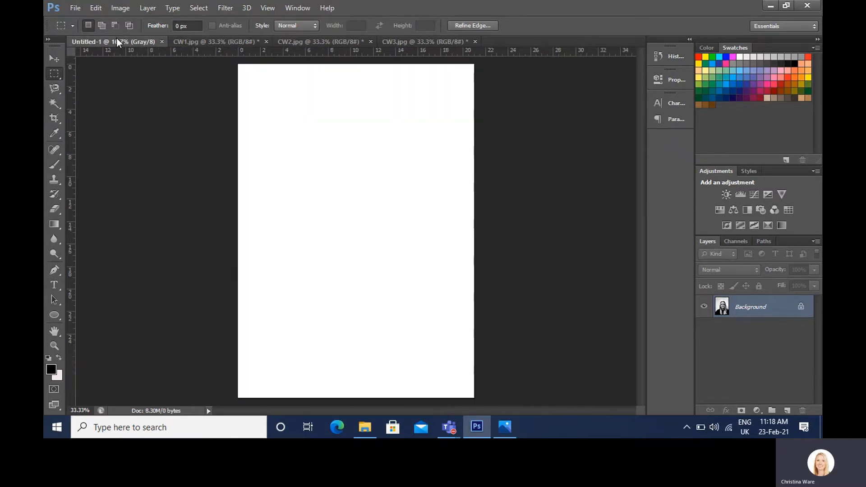
left_click_drag(116, 38, 360, 222)
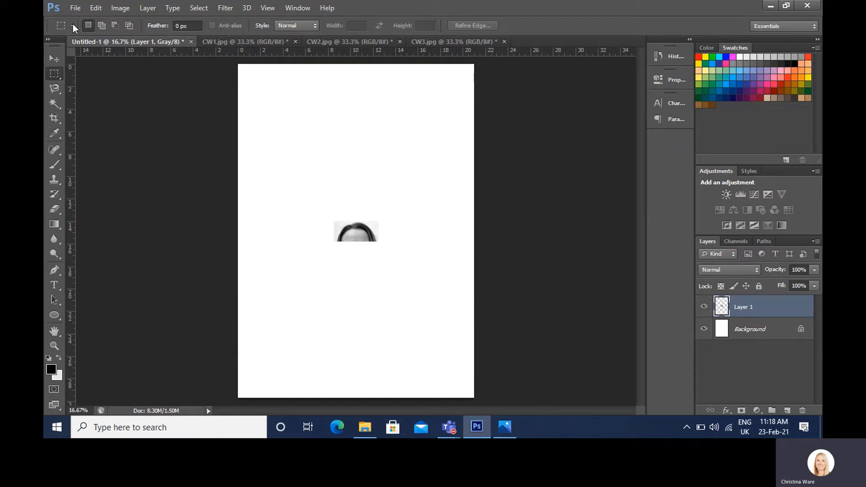
Step: Enlarge the forehead piece to about half the page width and position it centrally near the top of the page
left_click(56, 56)
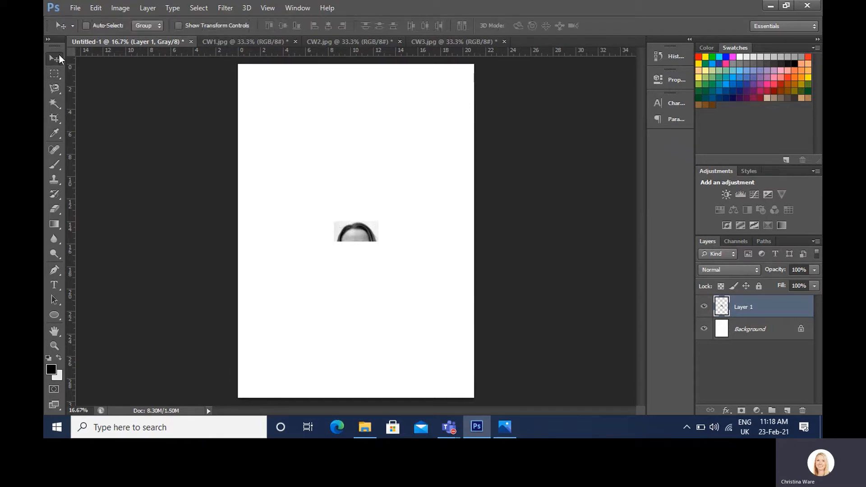
left_click_drag(369, 239, 361, 139)
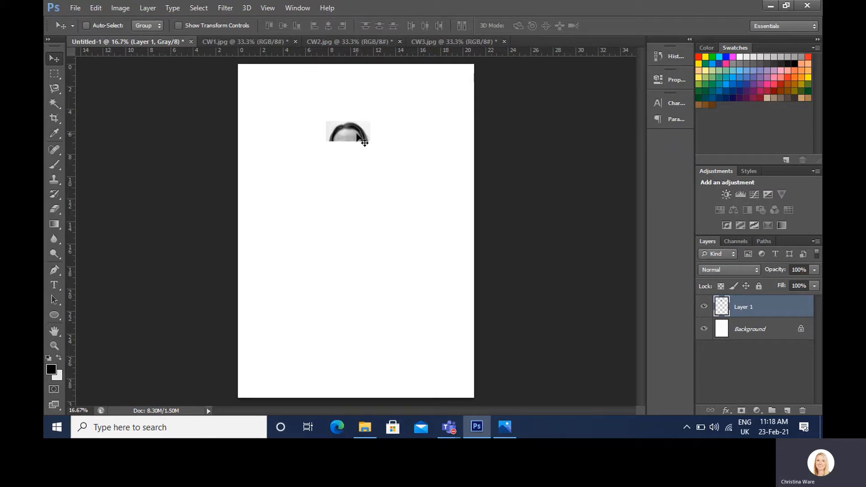
key("ctrl+t")
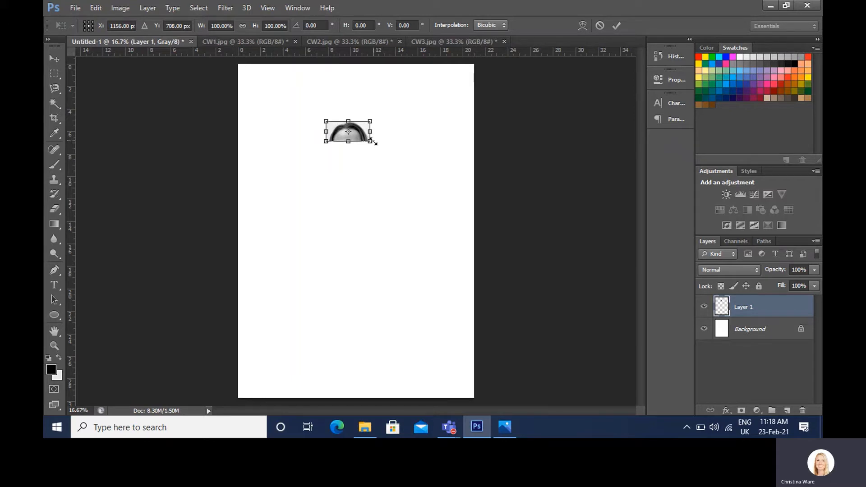
left_click_drag(375, 143, 435, 186)
mouse_move(414, 151)
left_mouse_down()
mouse_move(380, 109)
mouse_move(420, 138)
left_mouse_up()
key("Return")
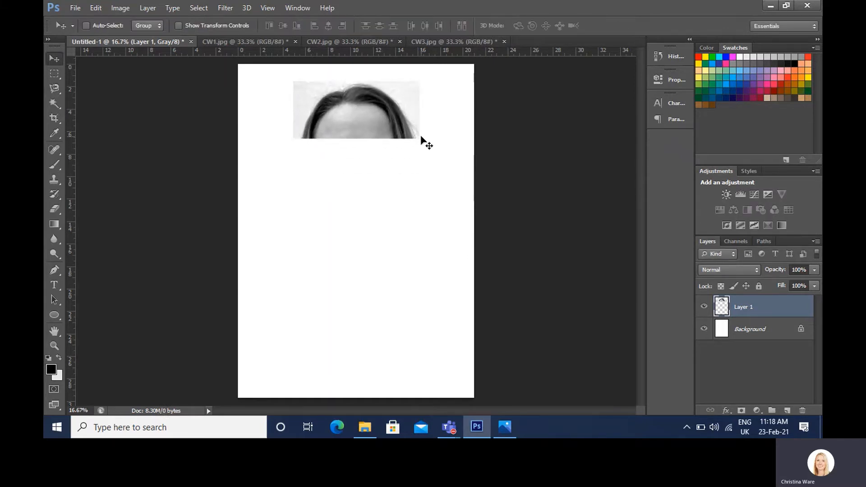
Step: Copy a square section around the outer eye beside the wall in the CW2 photo into the Untitled-1 canvas
left_click(219, 42)
left_click(329, 41)
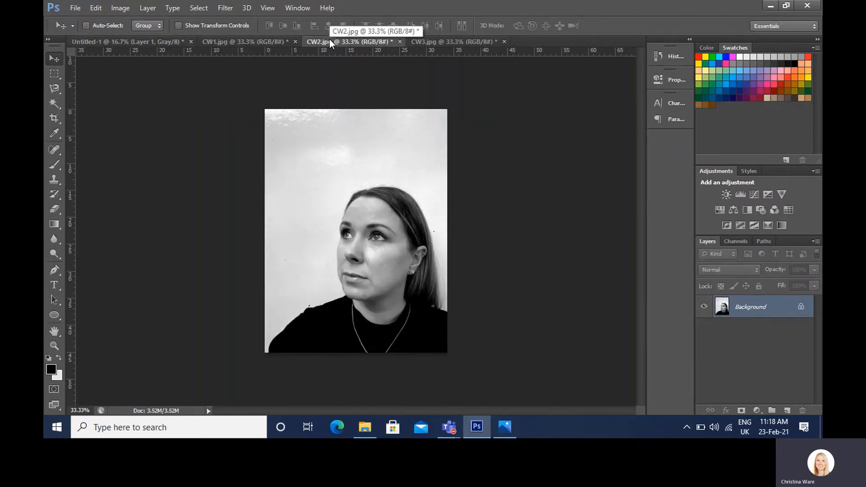
left_click(48, 74)
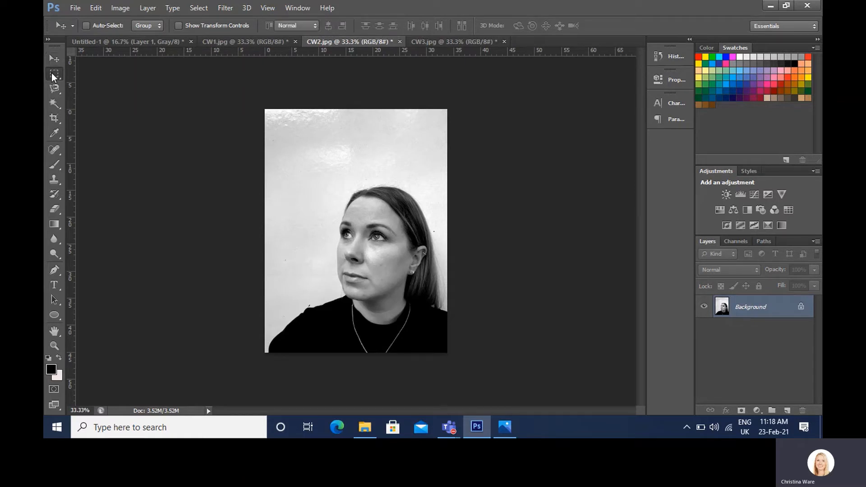
left_click(95, 73)
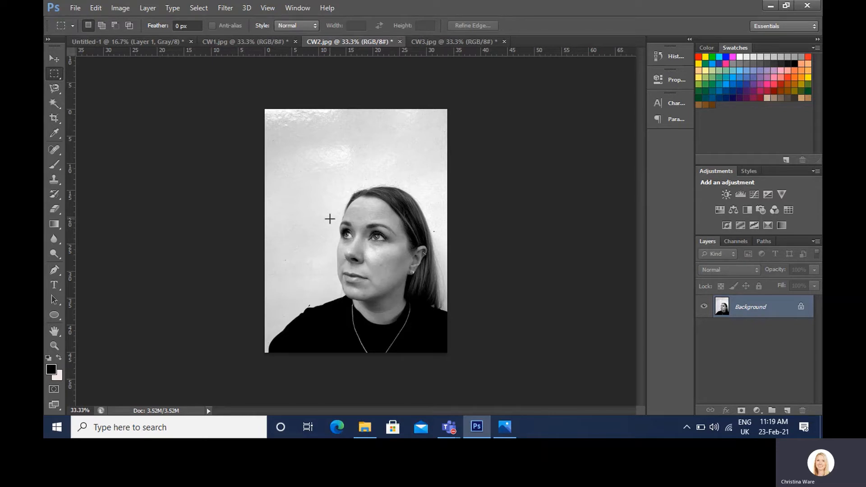
left_click_drag(330, 219, 359, 247)
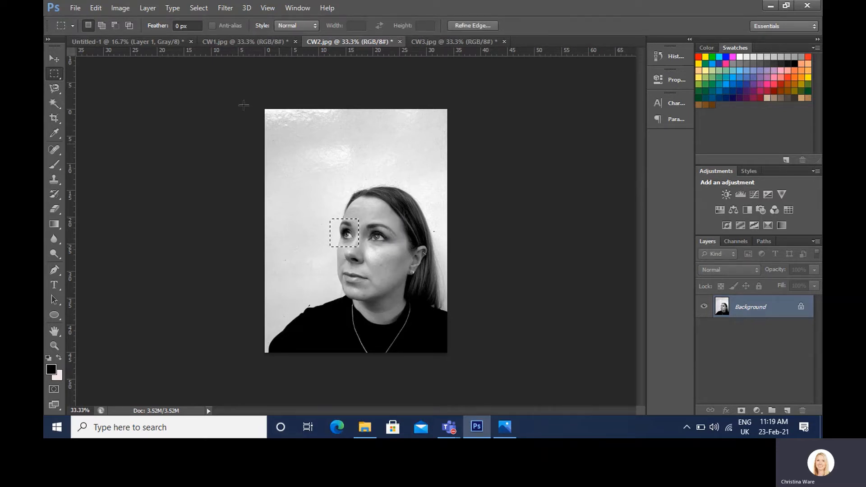
left_click(117, 42)
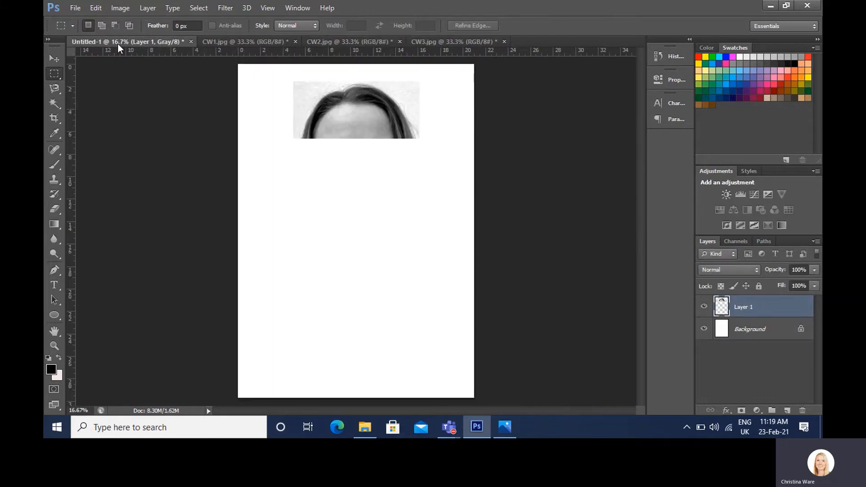
key("ctrl+v")
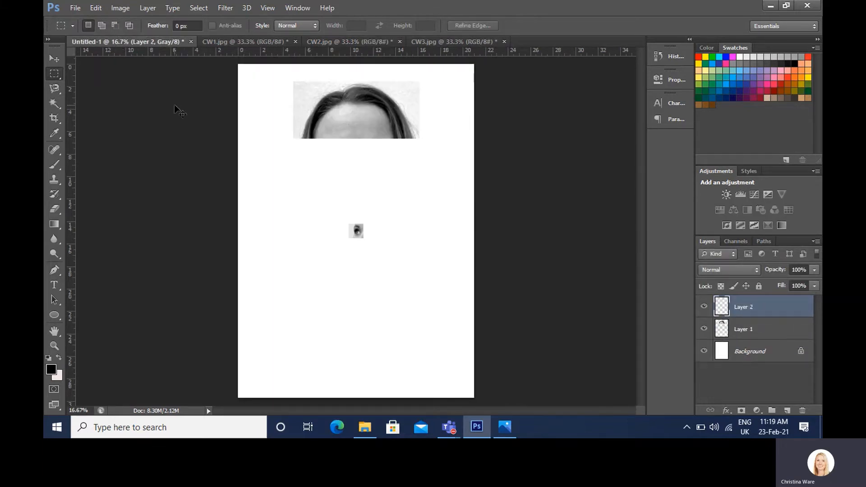
Step: Scale the eye piece to about 449% and position it overlapping the lower-left corner of the forehead piece
key("ctrl+t")
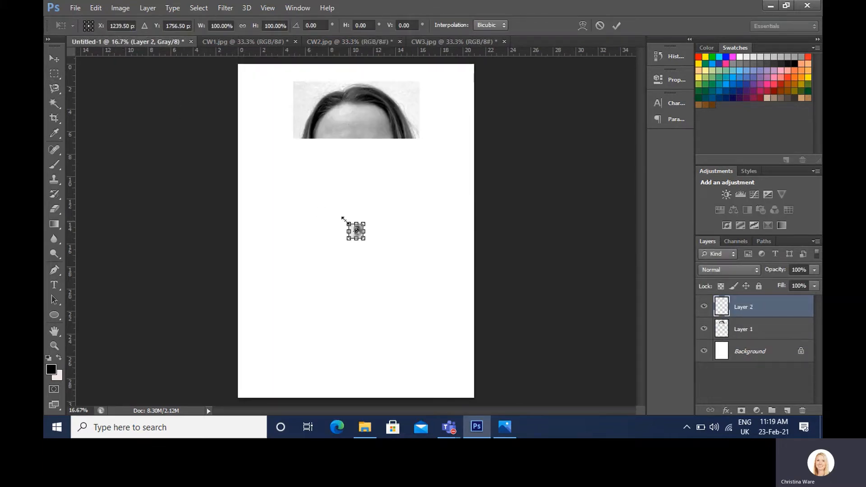
left_click_drag(343, 218, 280, 178)
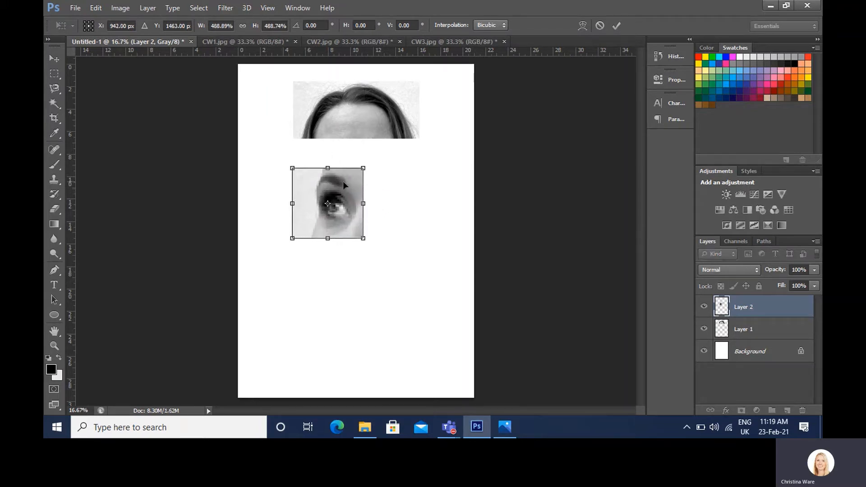
left_click_drag(344, 183, 319, 145)
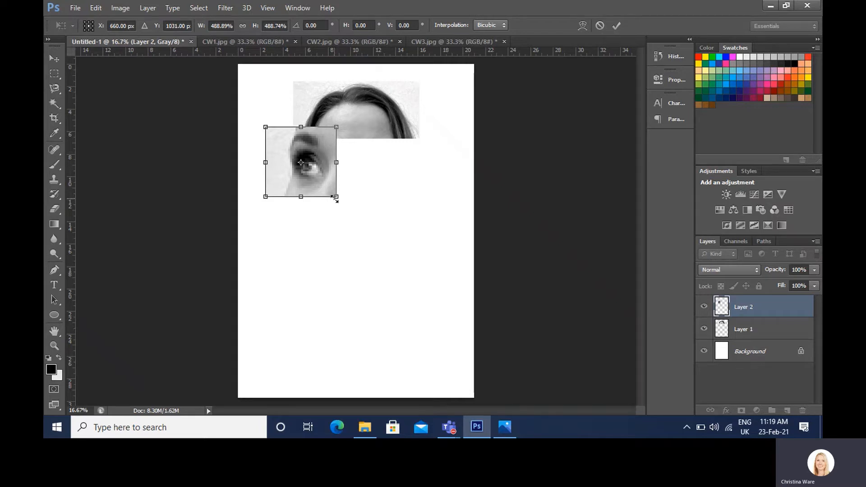
left_click_drag(335, 199, 329, 193)
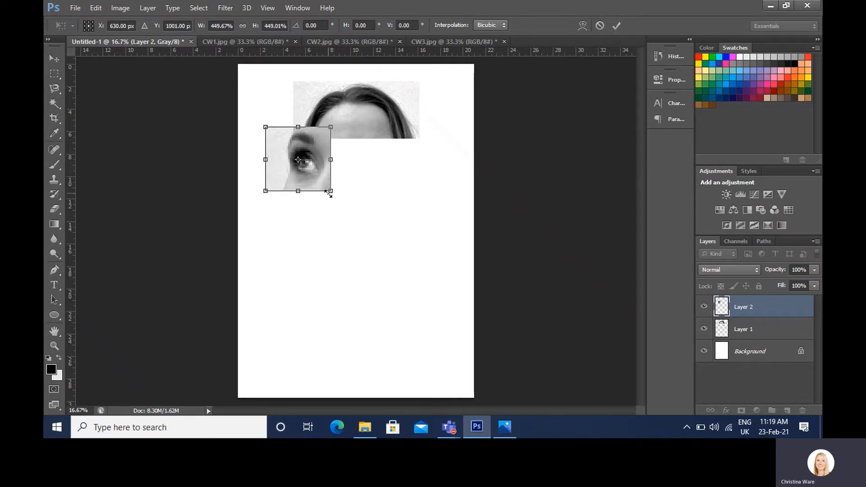
key("Return")
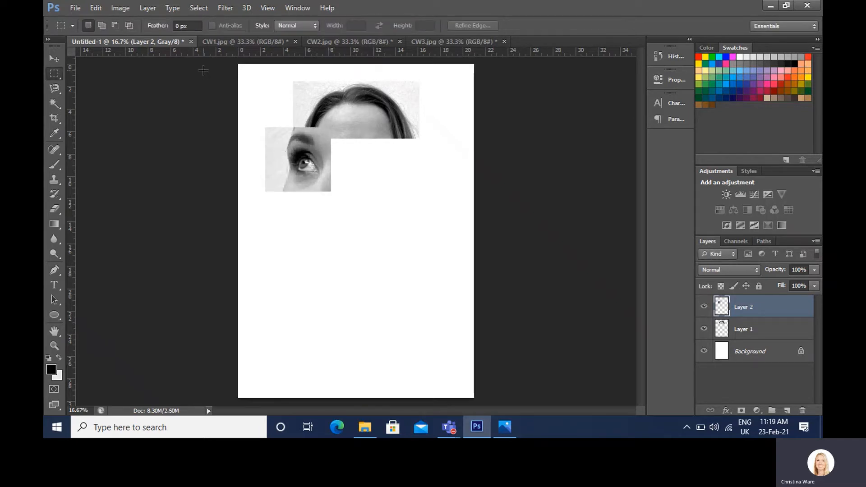
Step: Copy a rectangular section around the nose from the CW3 photo into the Untitled-1 canvas
left_click(347, 39)
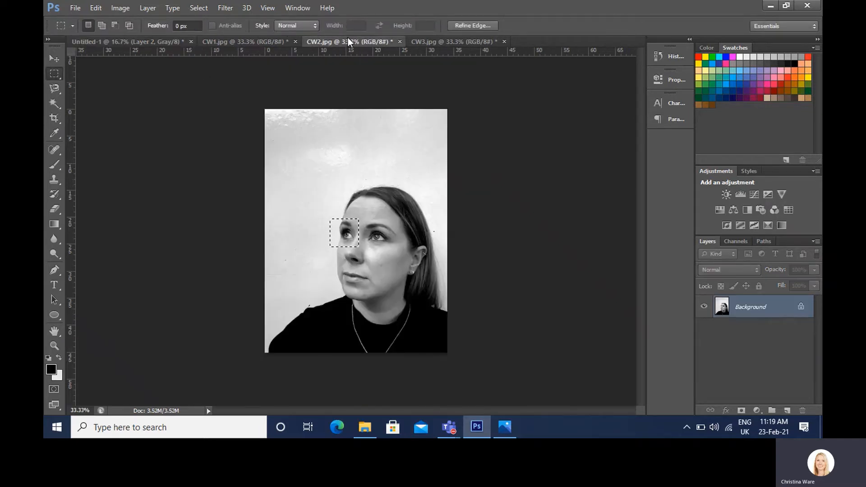
left_click(439, 40)
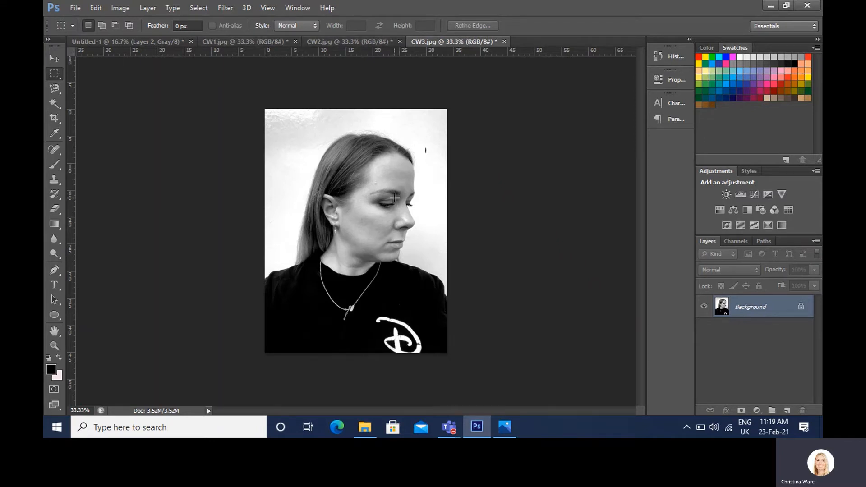
left_click_drag(394, 197, 418, 233)
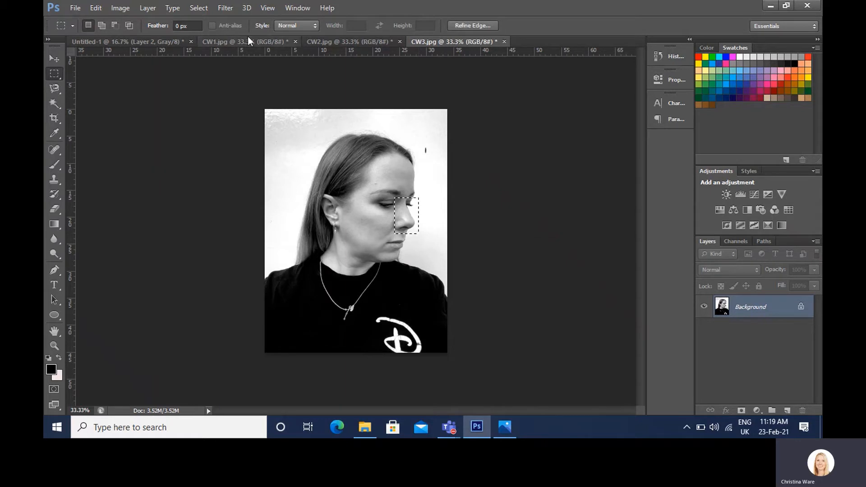
key("ctrl+c")
left_click(145, 40)
key("ctrl+v")
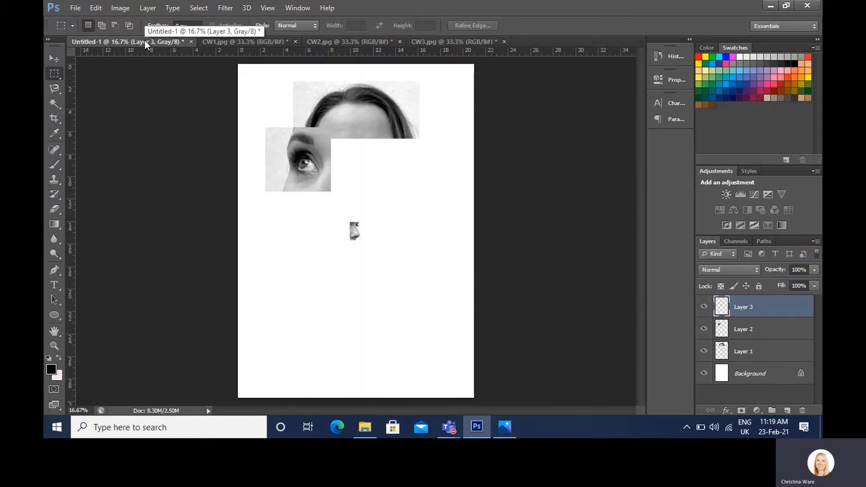
Step: Scale the nose piece to about 357% and position it below the forehead, to the right of the eye piece
key("ctrl+t")
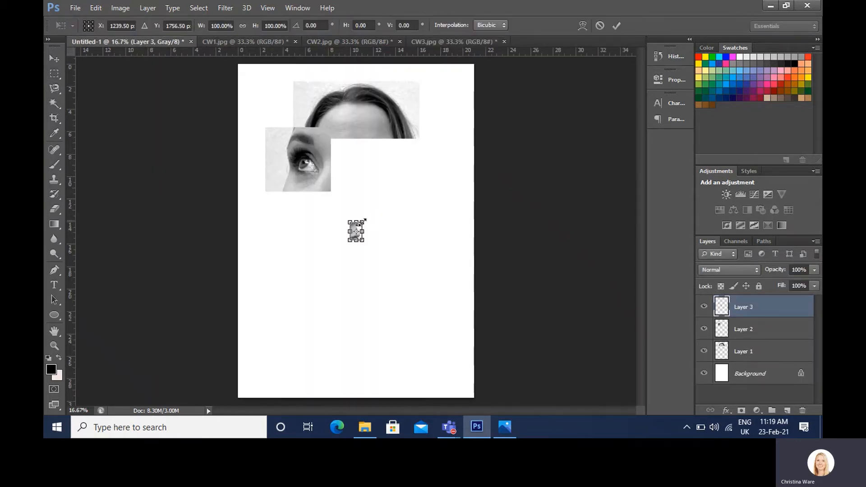
left_click_drag(363, 218, 396, 170)
left_click_drag(383, 201, 385, 180)
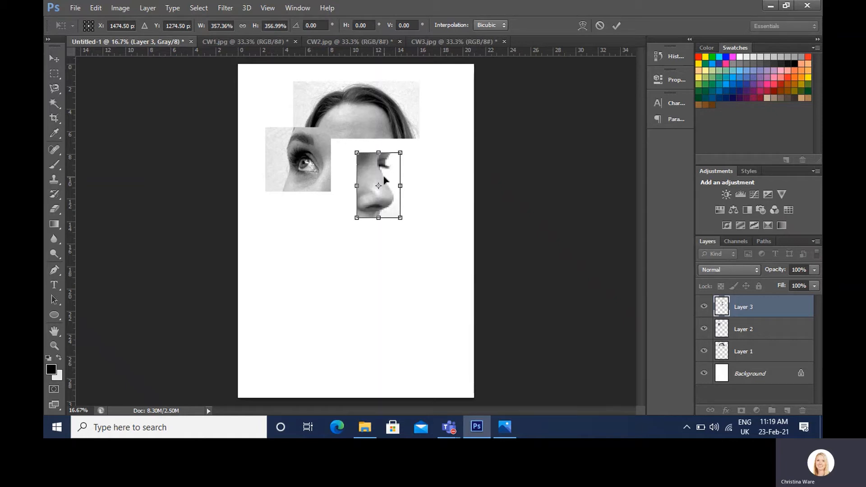
mouse_move(385, 179)
left_mouse_down()
mouse_move(373, 81)
mouse_move(372, 198)
mouse_move(378, 185)
left_mouse_up()
key("Return")
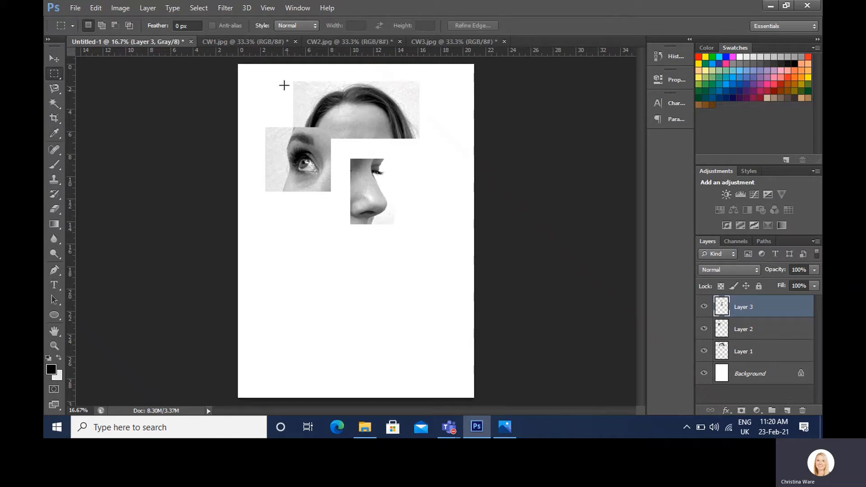
Step: Copy a rectangular patch of cheek skin from the CW3 photo into the Untitled-1 canvas
left_click(342, 42)
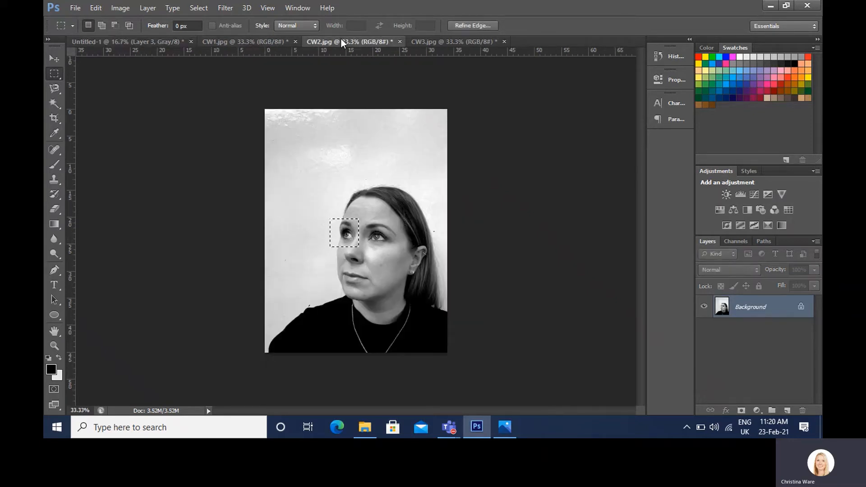
left_click(436, 42)
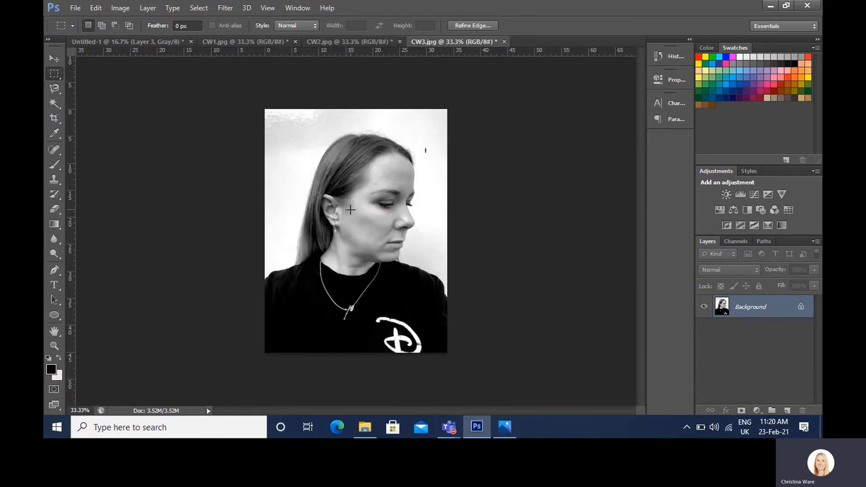
left_click_drag(350, 208, 382, 245)
left_click(145, 42)
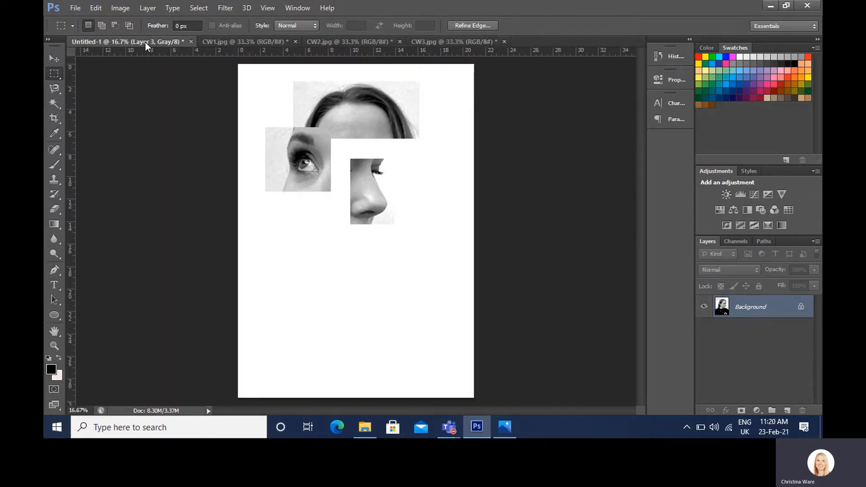
key("ctrl+v")
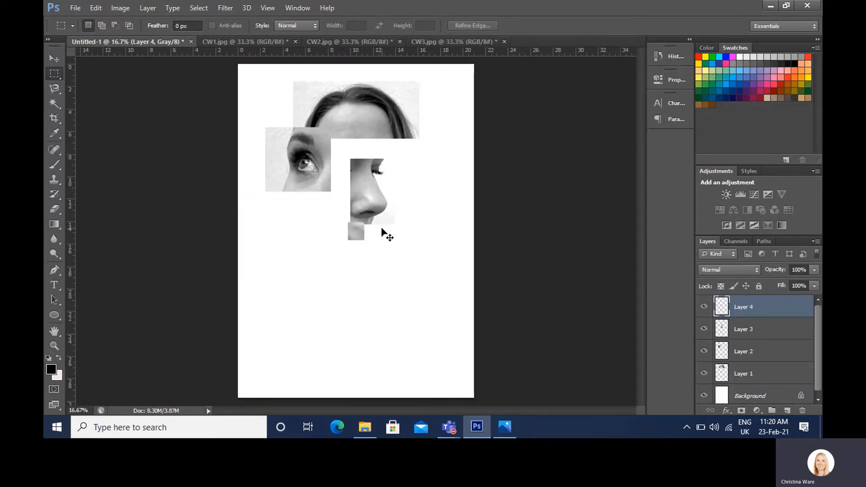
Step: Enlarge the cheek skin patch and position it below the forehead so it spans the gap between the eye and nose pieces
key("ctrl+t")
left_click_drag(363, 240, 356, 203)
key("Return")
key("m")
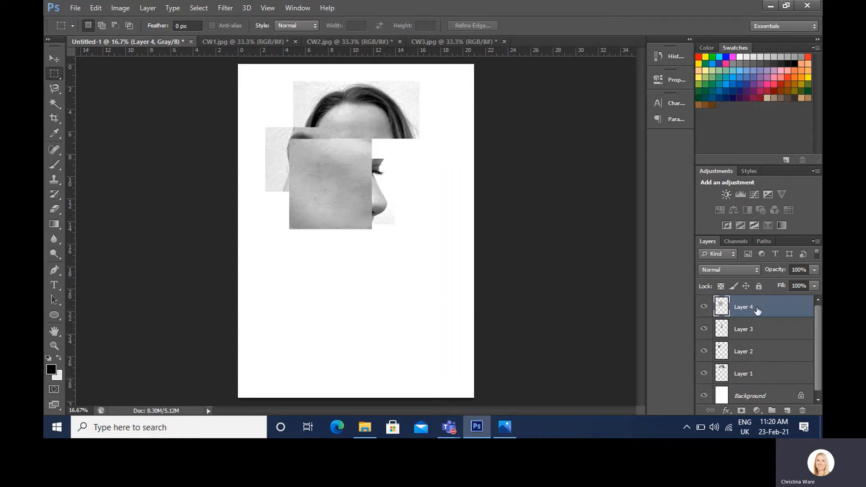
Step: Move the cheek skin layer directly above the background, behind the other face pieces, and duplicate it
left_click_drag(756, 311, 762, 386)
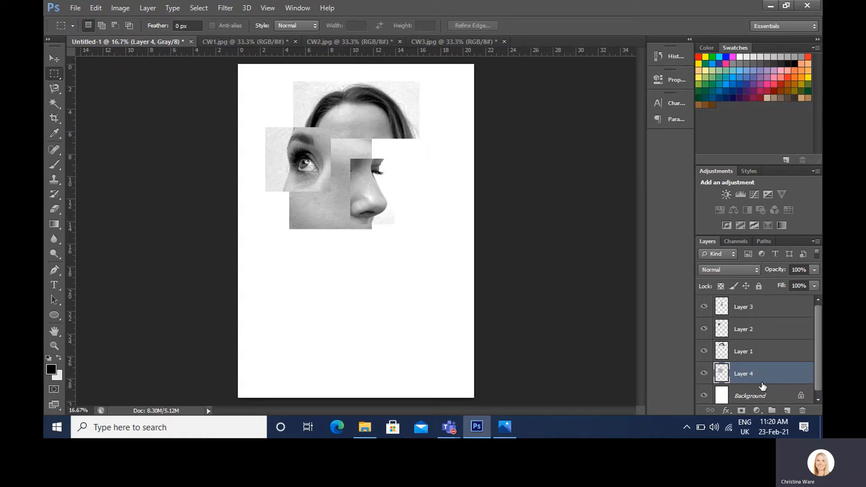
right_click(762, 383)
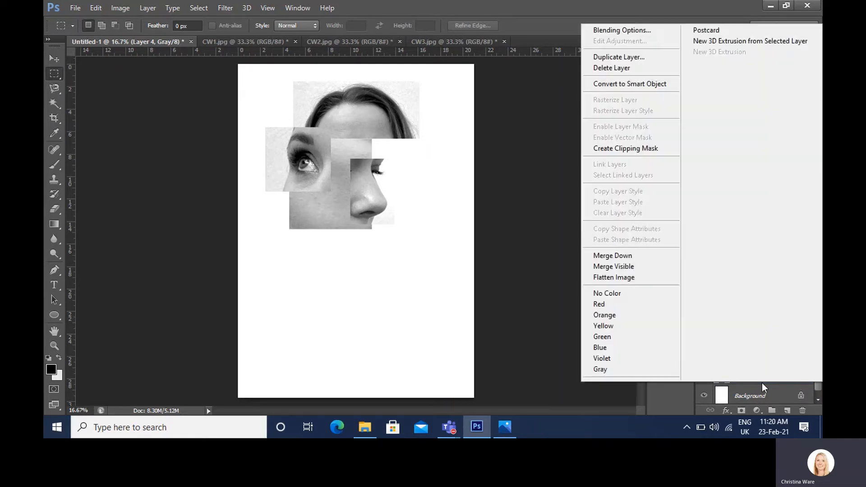
left_click(618, 59)
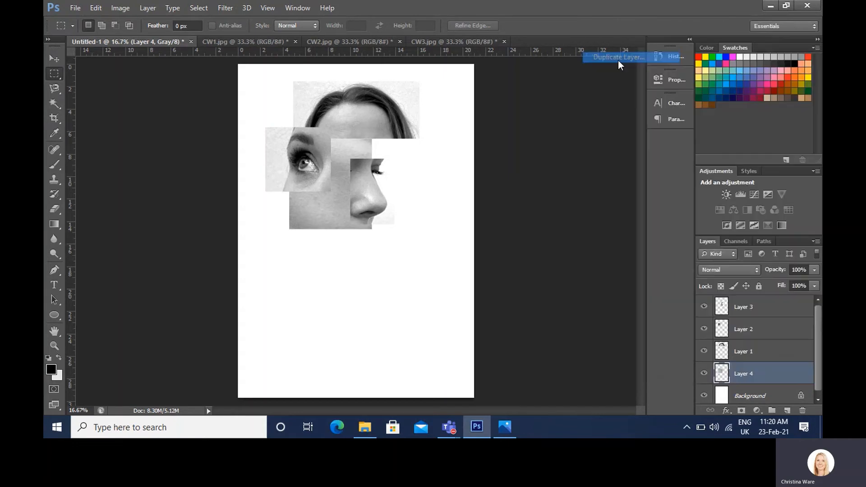
left_click(514, 126)
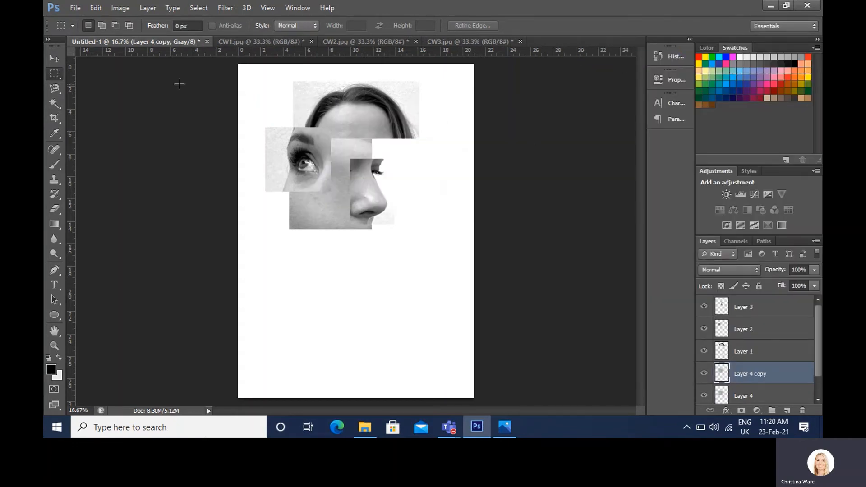
Step: Move the duplicate cheek skin patch down and to the right so it sits behind and below the nose piece
left_click(54, 59)
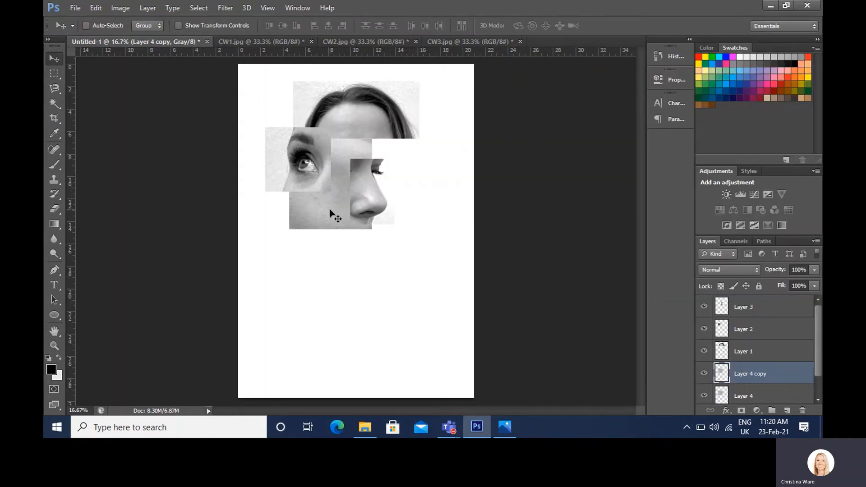
left_click_drag(334, 217, 410, 247)
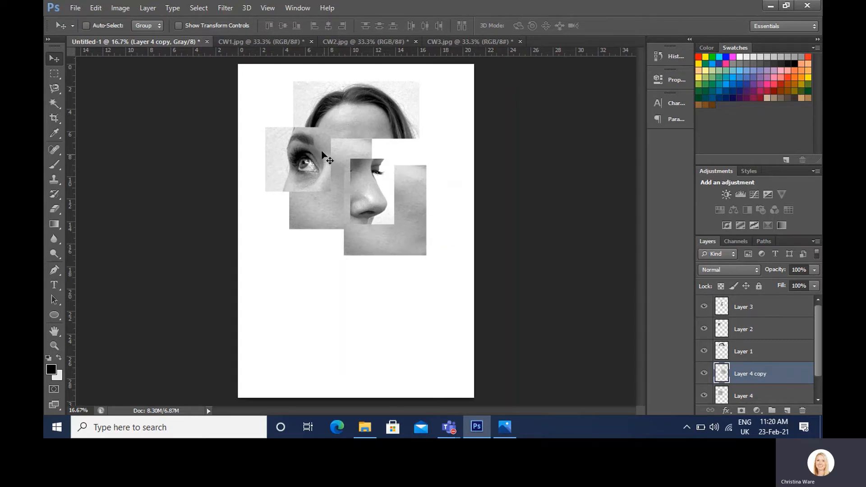
Step: Copy a rectangular section around the left-hand eye from the CW1 photo into the Untitled-1 canvas
left_click(236, 42)
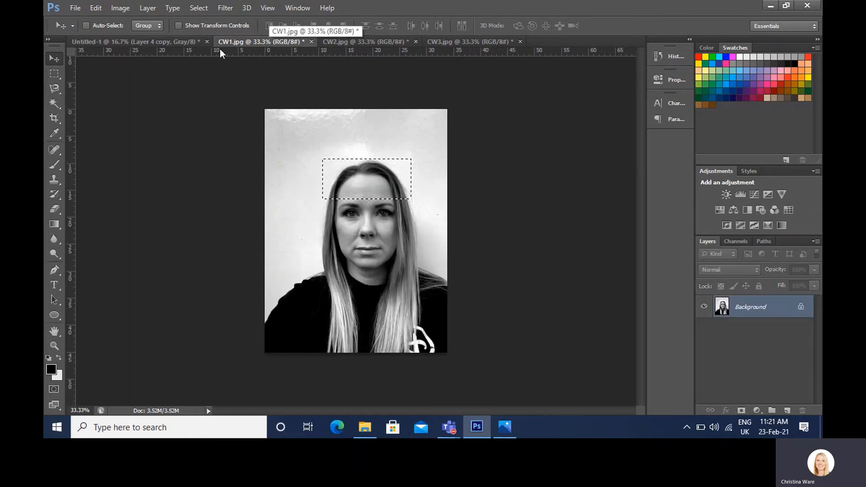
left_click(54, 73)
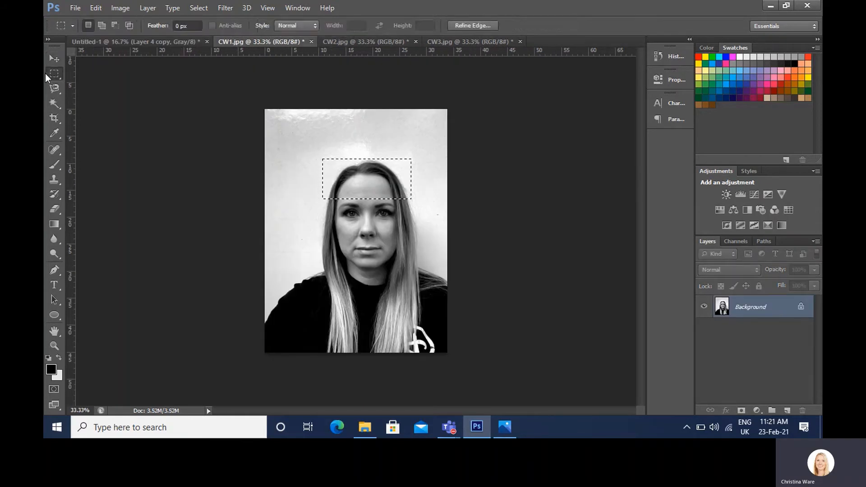
left_click(336, 206)
left_click_drag(336, 201, 362, 224)
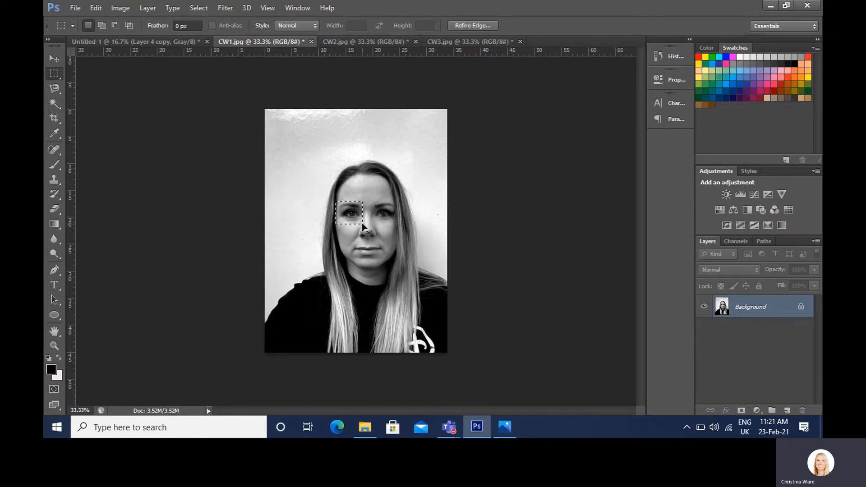
left_click(183, 43)
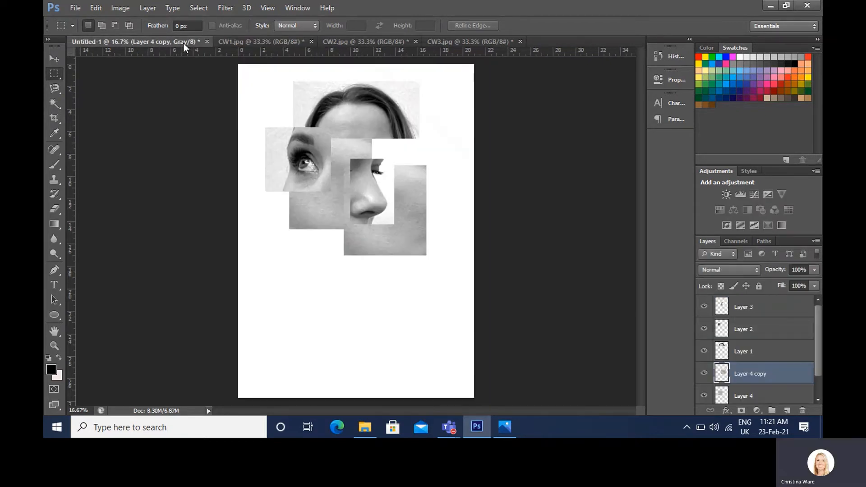
key("ctrl+v")
Step: Enlarge the pasted CW1 eye piece and position it below the forehead, overlapping the first eye piece and the nose piece
key("ctrl+t")
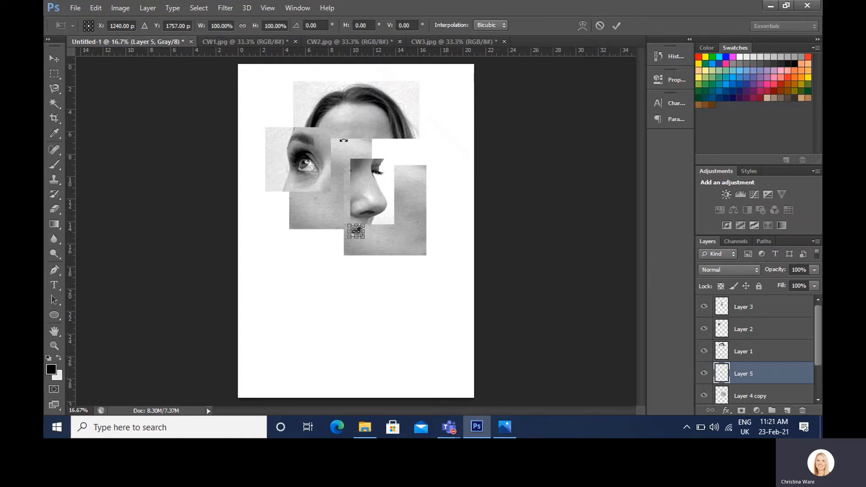
left_click_drag(346, 224, 275, 161)
left_click_drag(329, 193, 339, 183)
key("Return")
key("m")
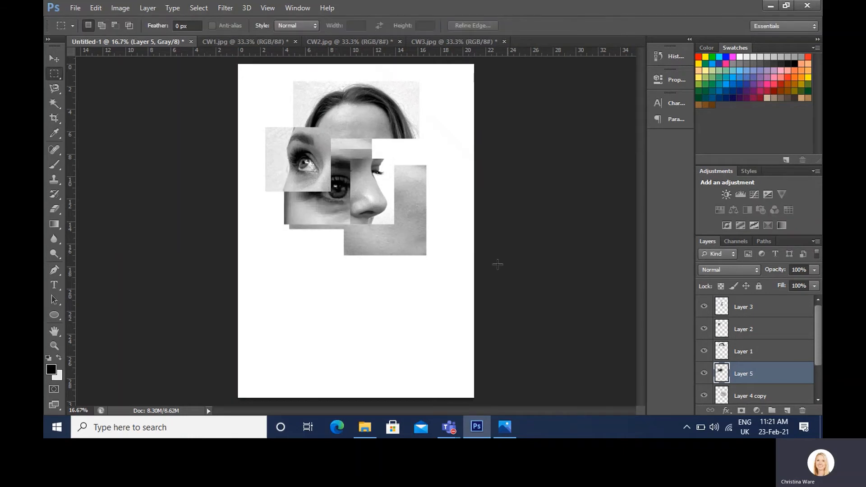
Step: Restack the new eye layer so it lies directly above Layer 1 and beneath Layer 2
left_click(54, 58)
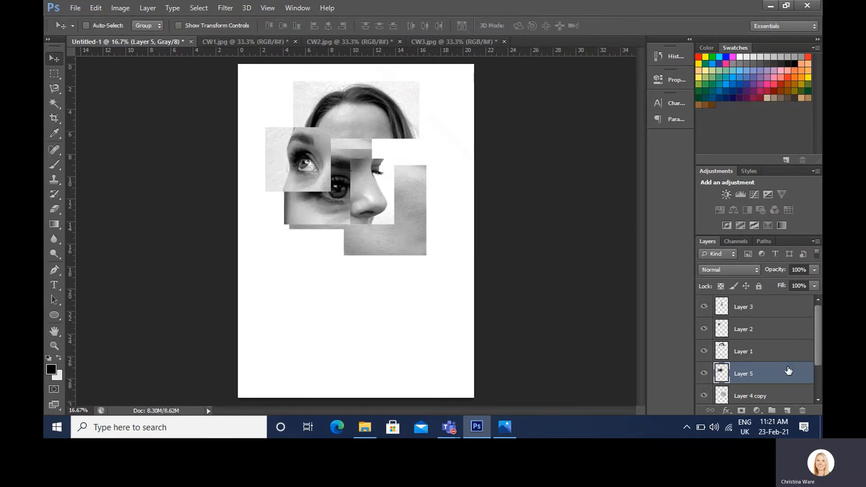
left_click_drag(789, 368, 775, 319)
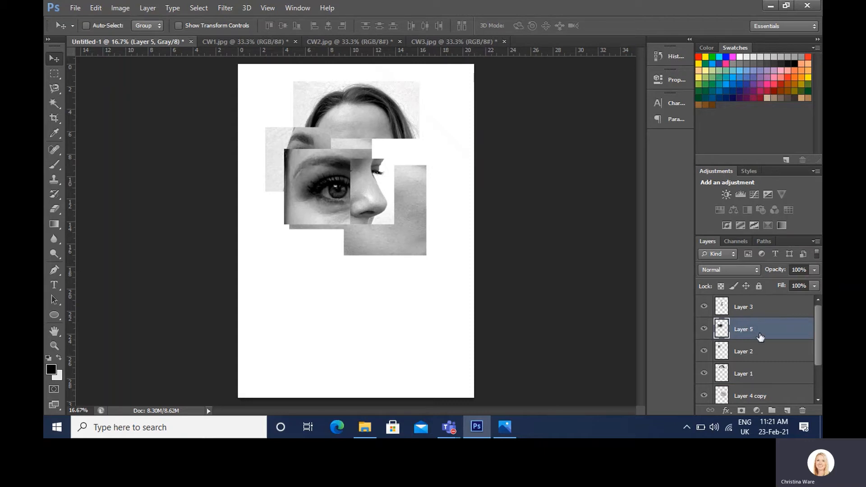
left_click_drag(759, 336, 765, 366)
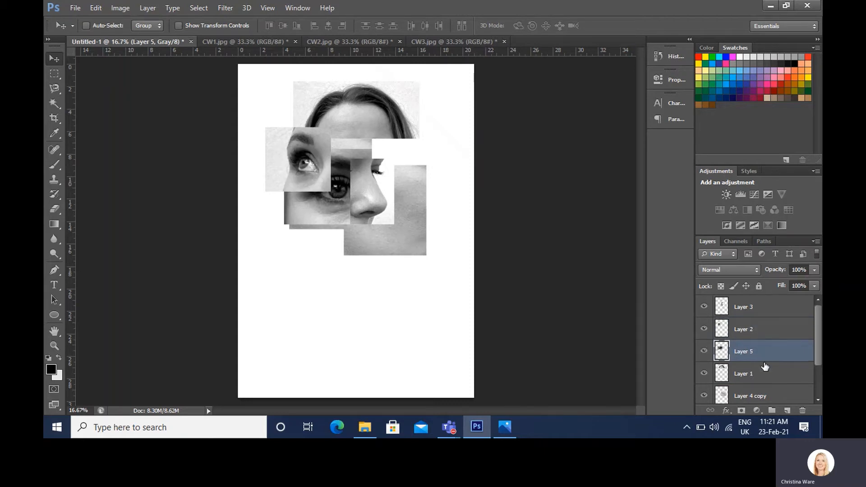
Step: Scale the new eye piece down to about 81% and position it under the first eye piece, beside the nose
key("ctrl+t")
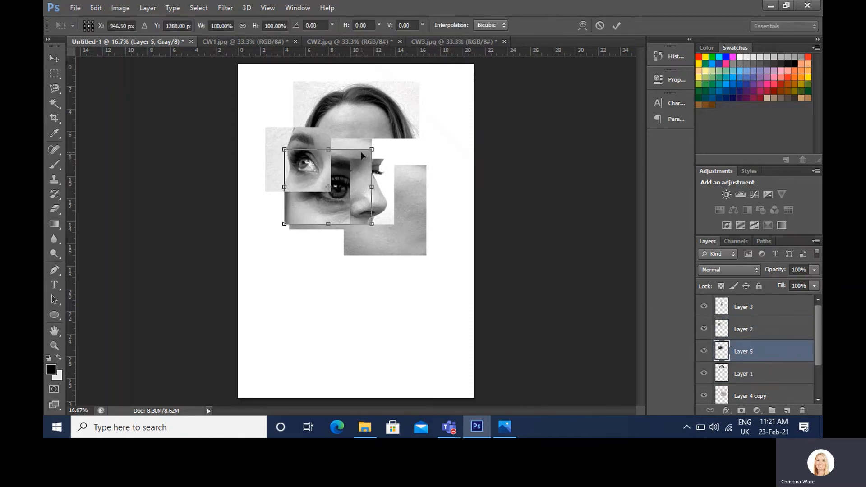
left_click_drag(372, 150, 355, 163)
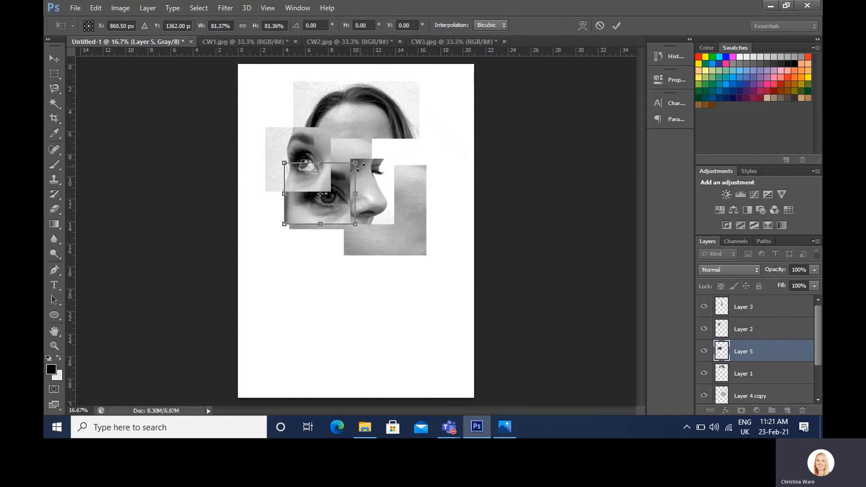
left_click_drag(346, 195, 349, 204)
key("Return")
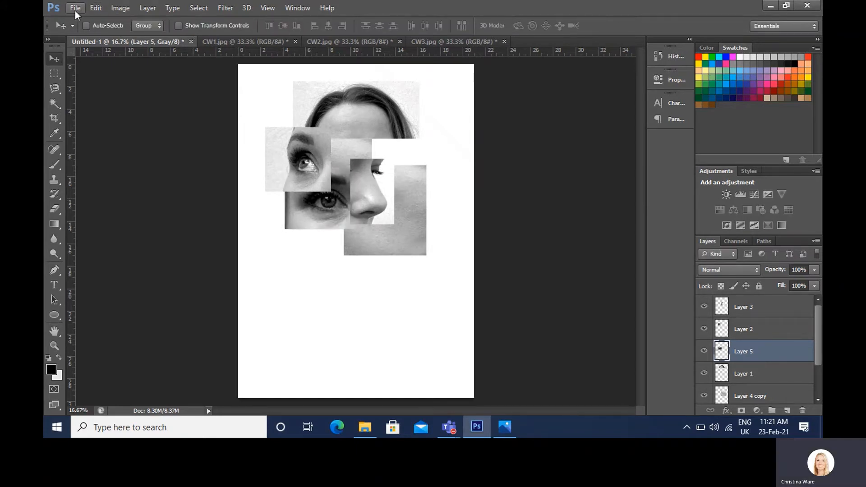
Step: Copy a tall rectangular section of the ear and hair from the CW2 photo into the Untitled-1 canvas
left_click(224, 40)
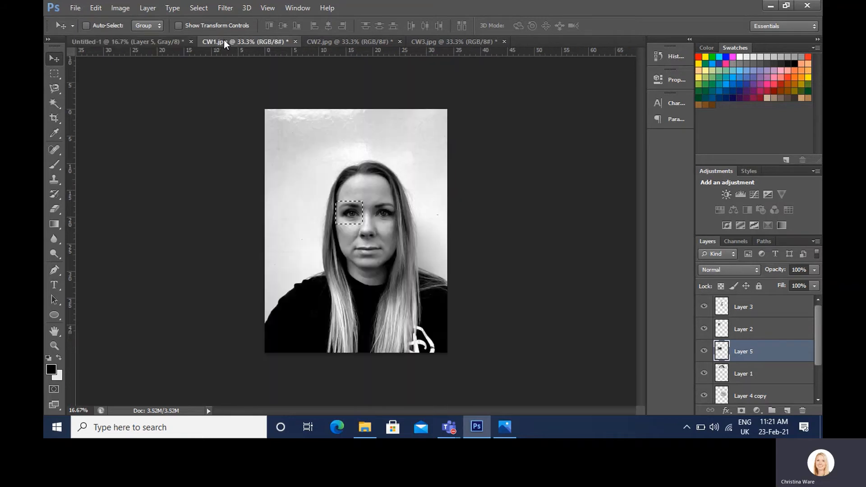
left_click(358, 39)
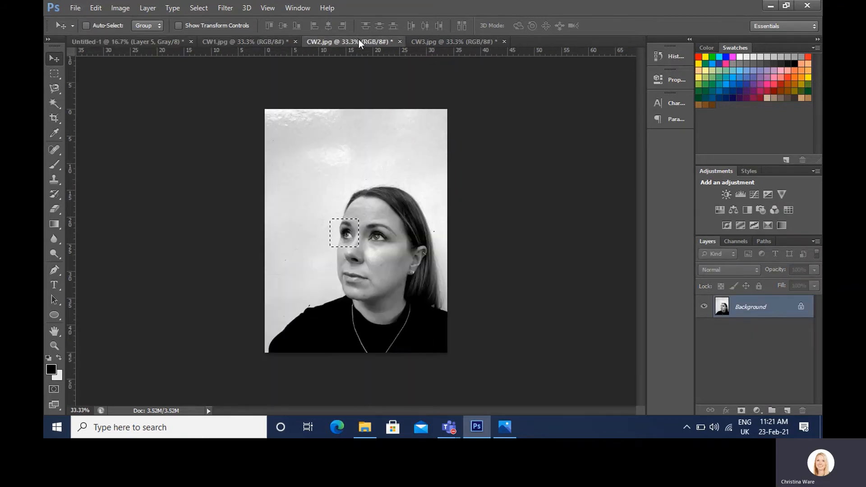
left_click(53, 74)
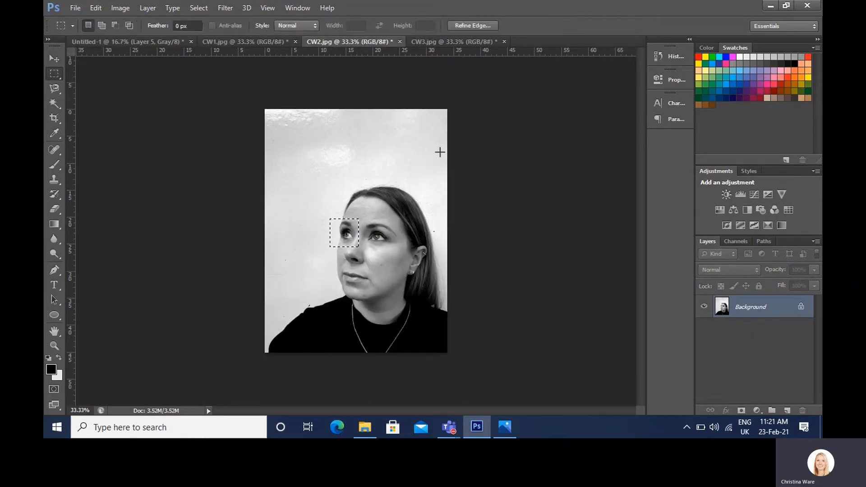
left_click_drag(403, 186, 445, 305)
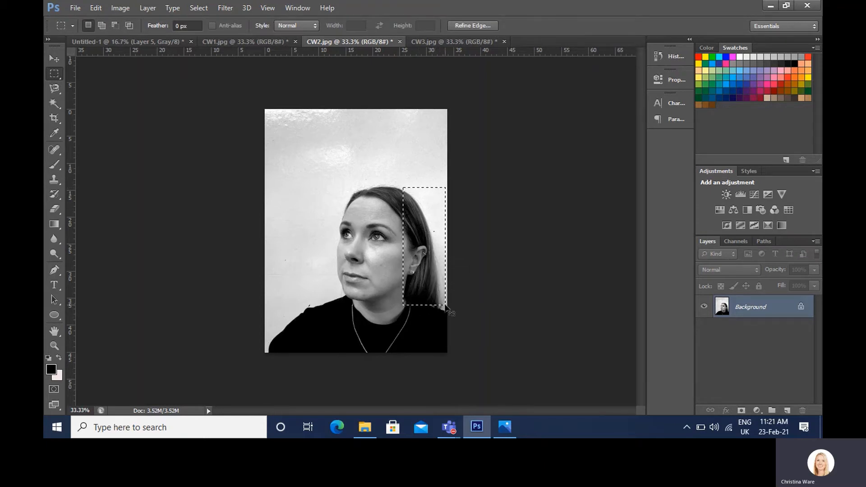
left_click(107, 42)
key("ctrl+v")
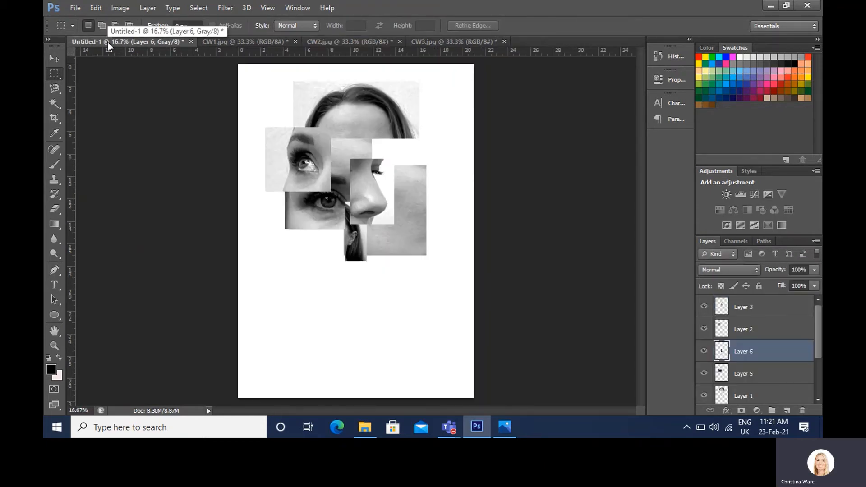
Step: Scale the CW2 ear and hair piece to about 374% and position it along the right side of the face, overlapping the forehead piece
key("ctrl+t")
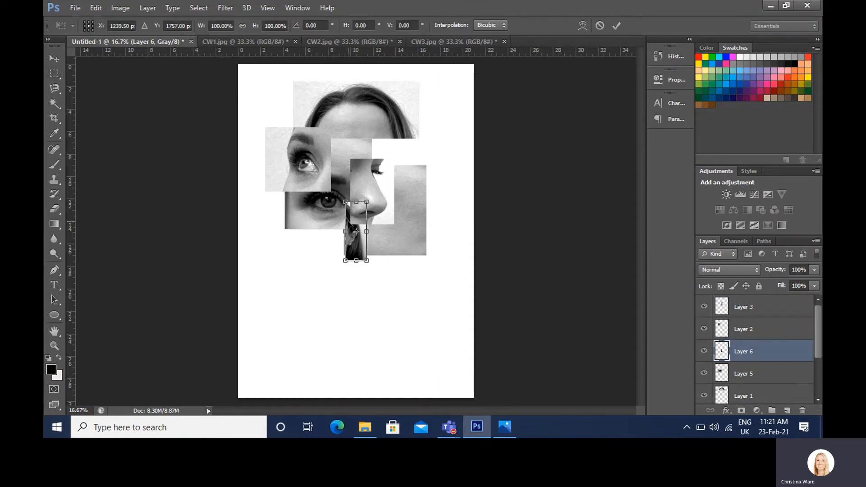
left_click_drag(367, 261, 426, 319)
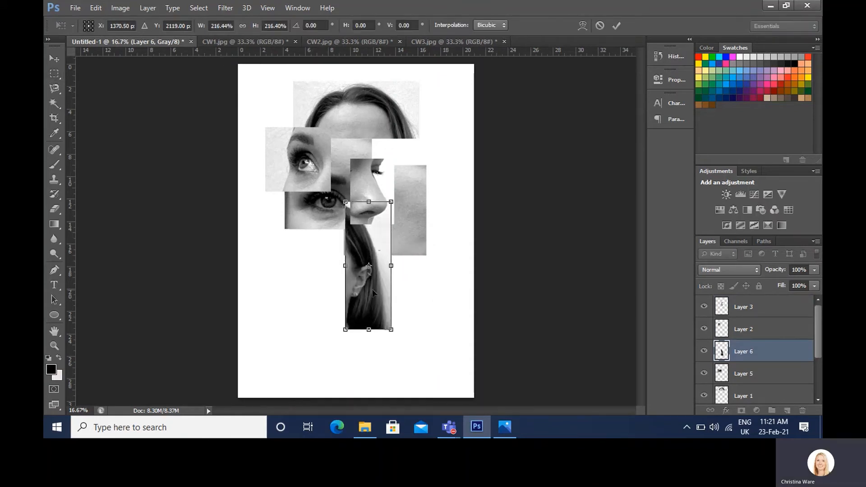
left_click_drag(372, 289, 407, 167)
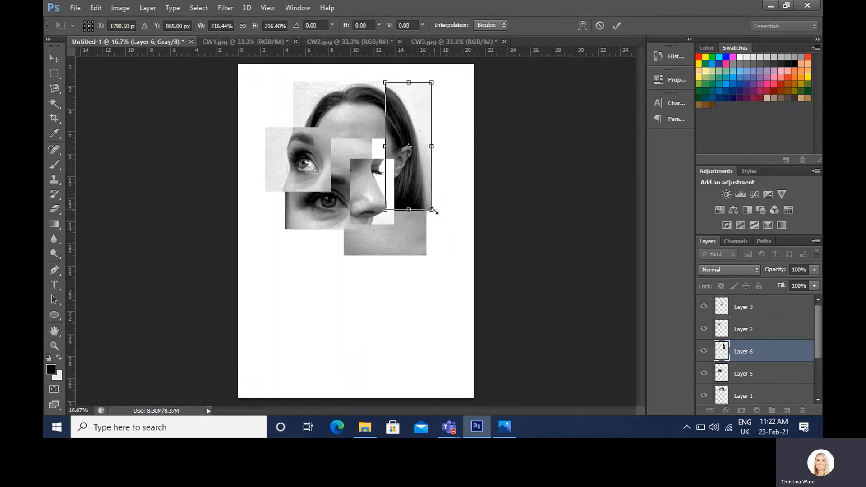
left_click_drag(433, 210, 464, 303)
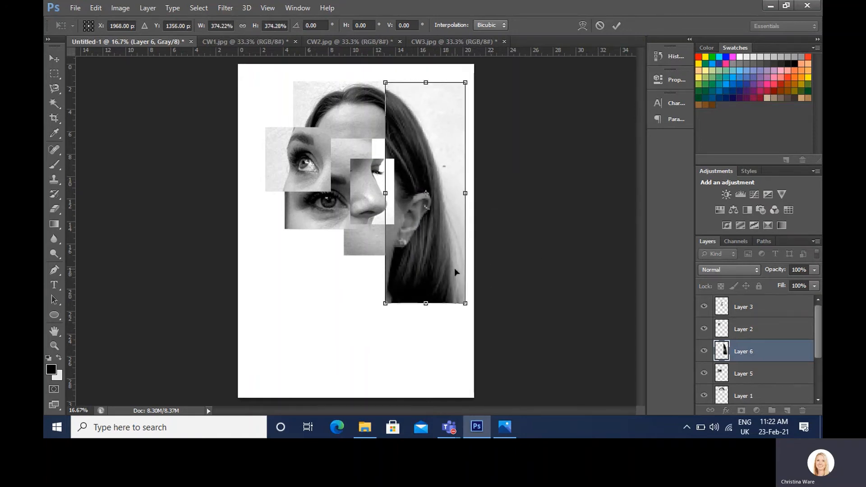
key("Return")
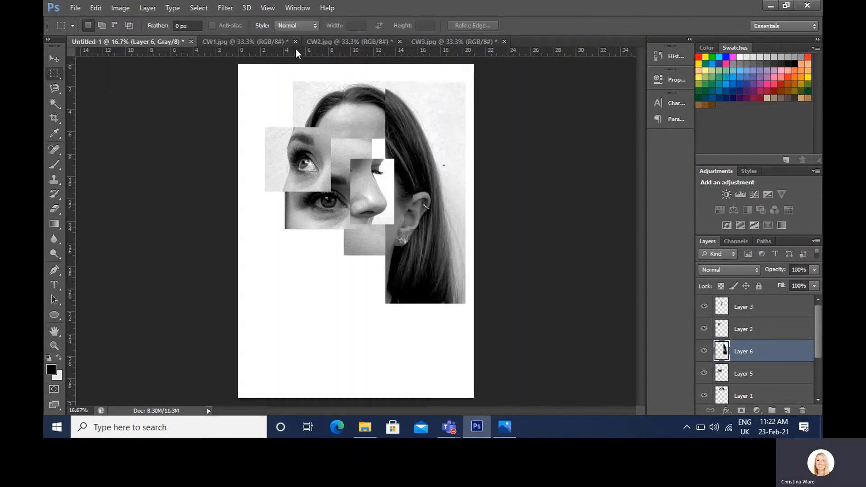
Step: Copy a rectangular section of the ear, hair and neck from the CW3 photo into the Untitled-1 canvas
left_click(327, 43)
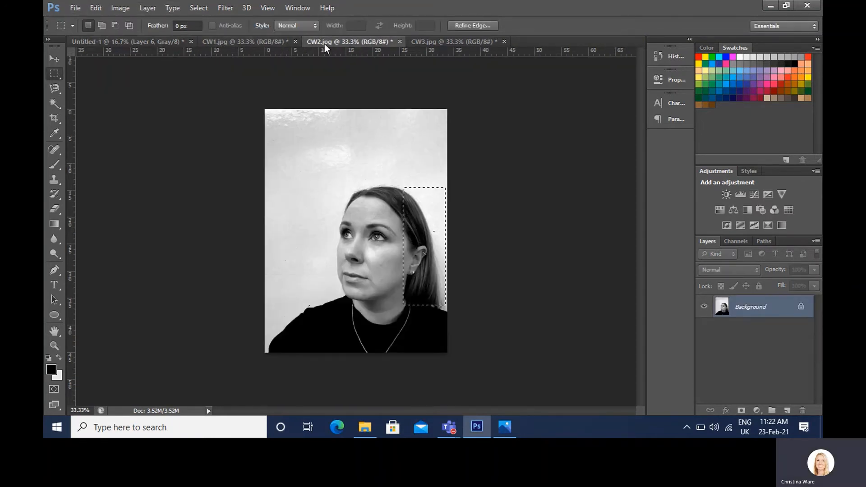
left_click(272, 41)
left_click(453, 44)
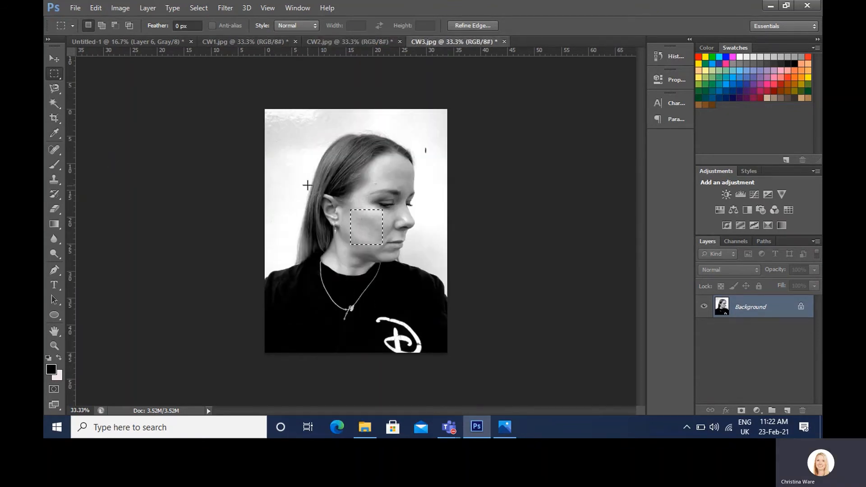
left_click_drag(306, 171, 357, 258)
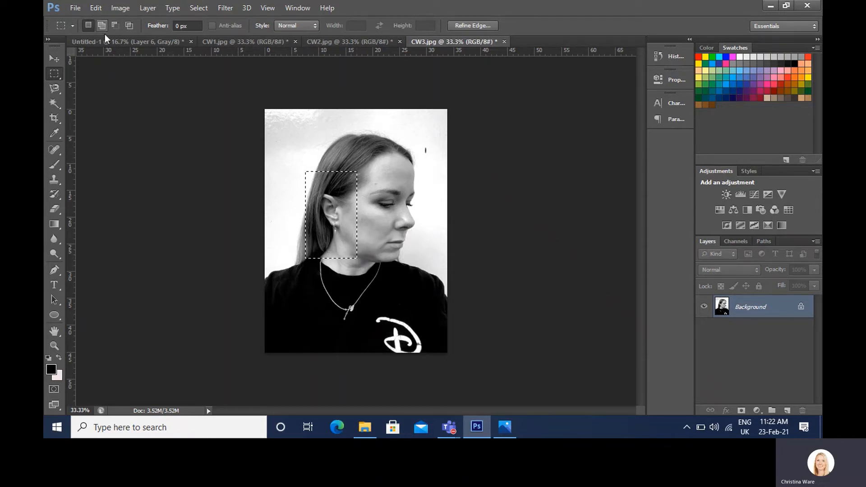
left_click(104, 42)
key("ctrl+v")
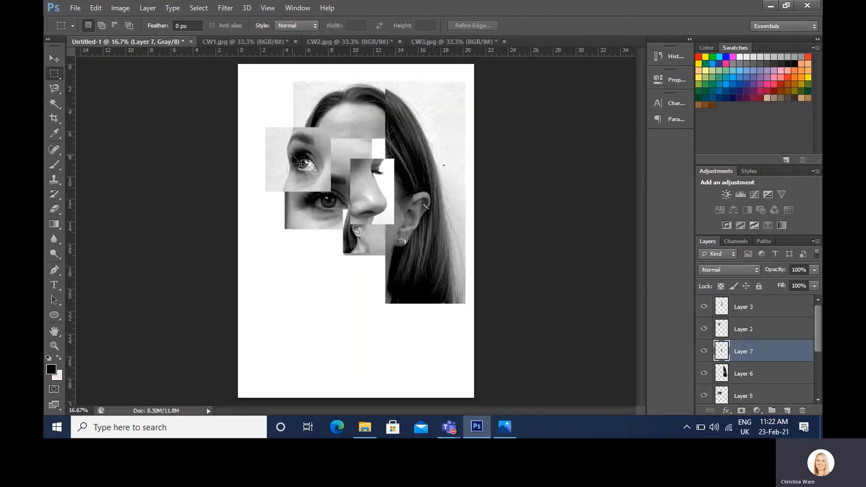
Step: Scale the CW3 ear and hair piece to about 309% and position it on the left side of the face, below the first eye piece
key("ctrl+t")
left_click_drag(342, 253, 288, 344)
left_click_drag(326, 303, 283, 275)
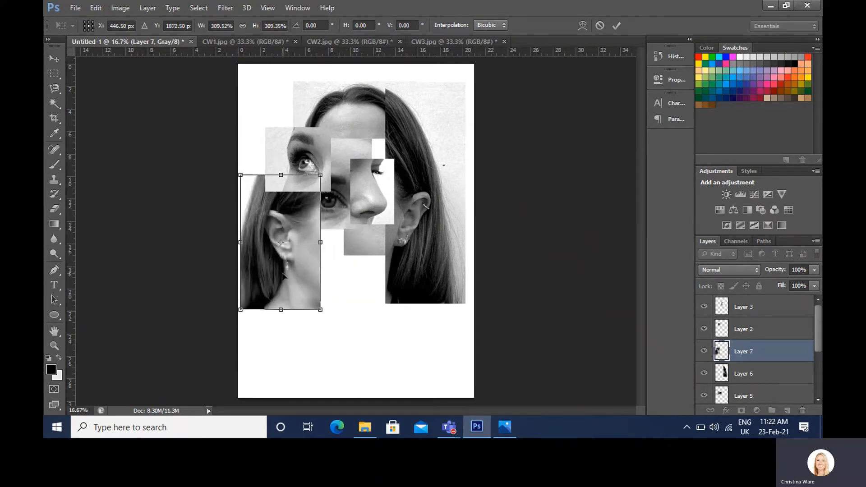
key("Return")
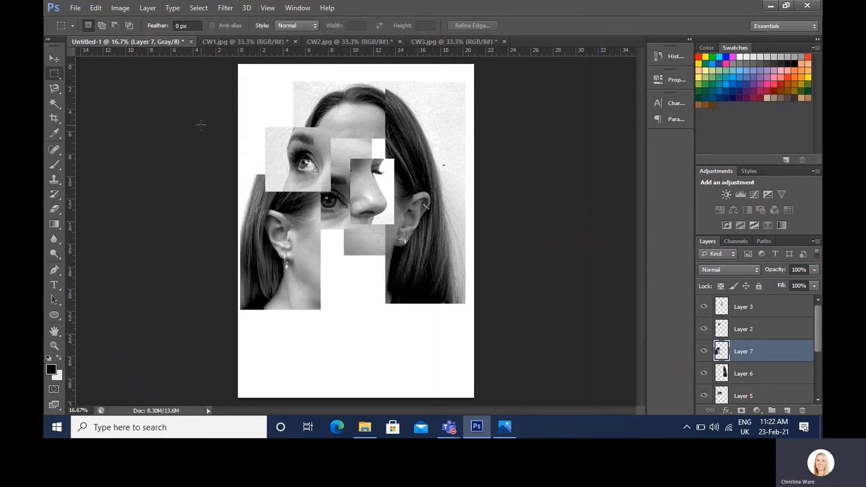
Step: Copy a narrow rectangular section around the nose from the CW1 photo into the Untitled-1 canvas
left_click(327, 47)
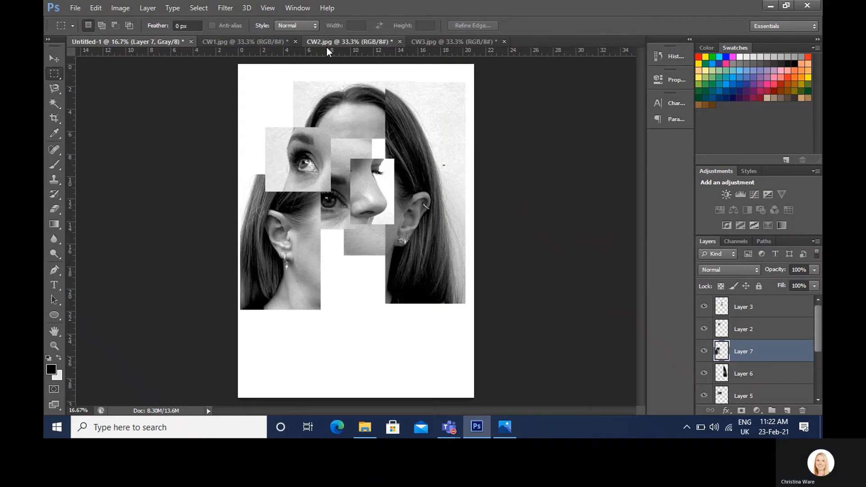
left_click(260, 41)
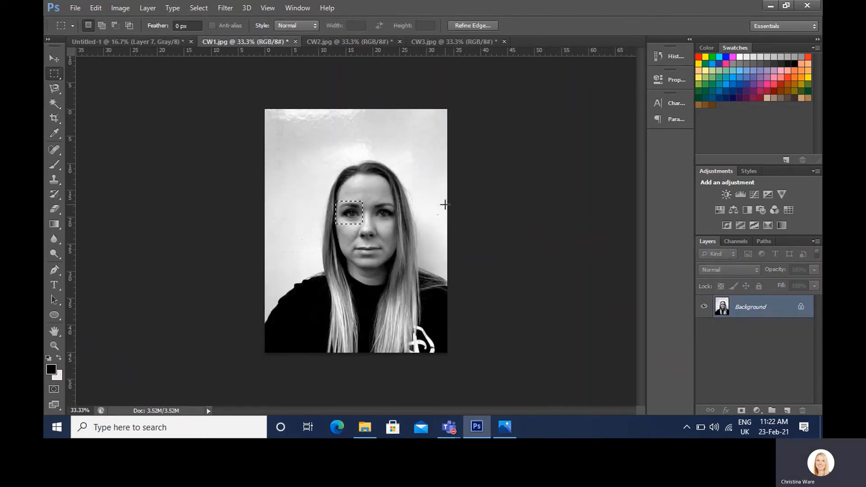
left_click_drag(358, 199, 377, 244)
left_click(138, 40)
key("ctrl+v")
Step: Scale the CW1 nose piece to about 514% and position it so its nostrils show just below the profile nose piece
key("ctrl+t")
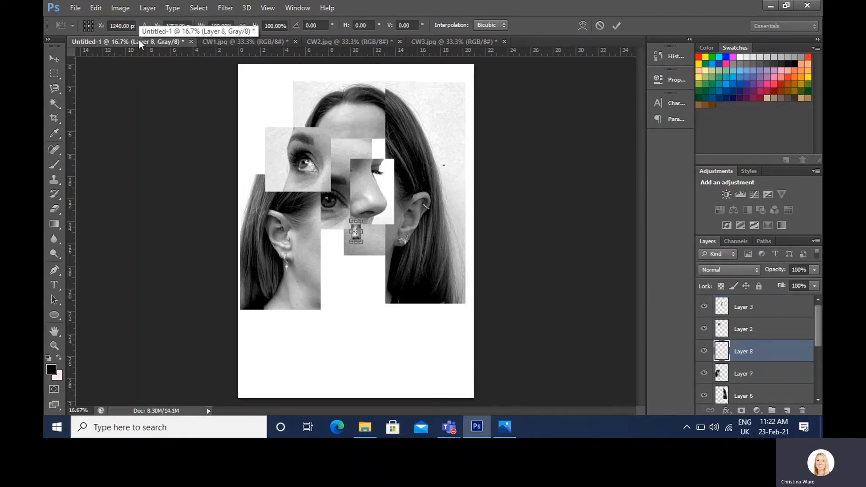
left_click_drag(364, 241, 429, 319)
left_click_drag(380, 272, 373, 213)
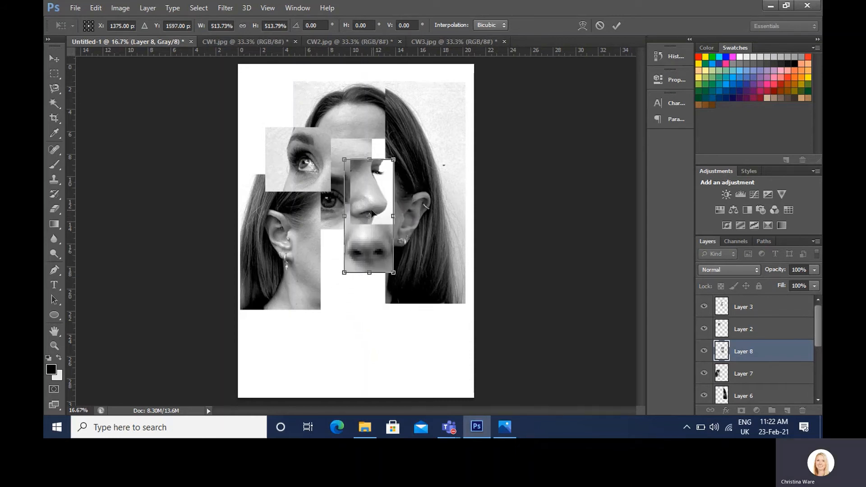
key("Return")
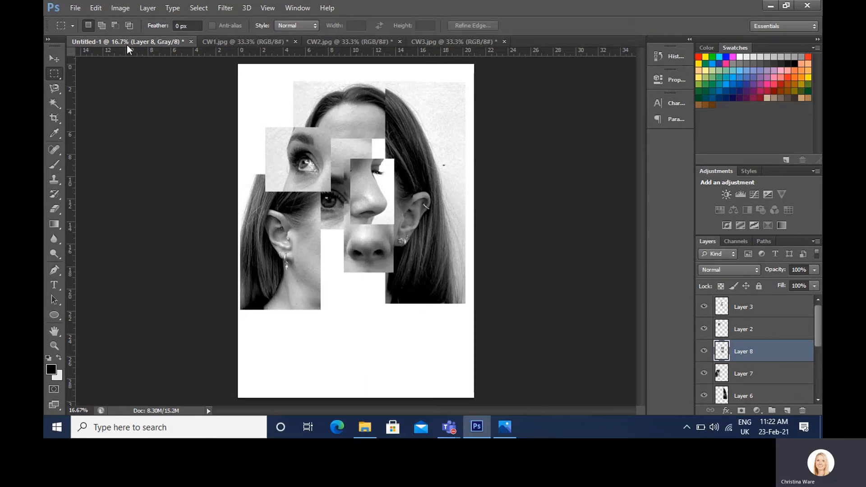
Step: Copy a rectangular section around the nearer eye and eyebrow from the CW3 photo into the Untitled-1 canvas
left_click(336, 39)
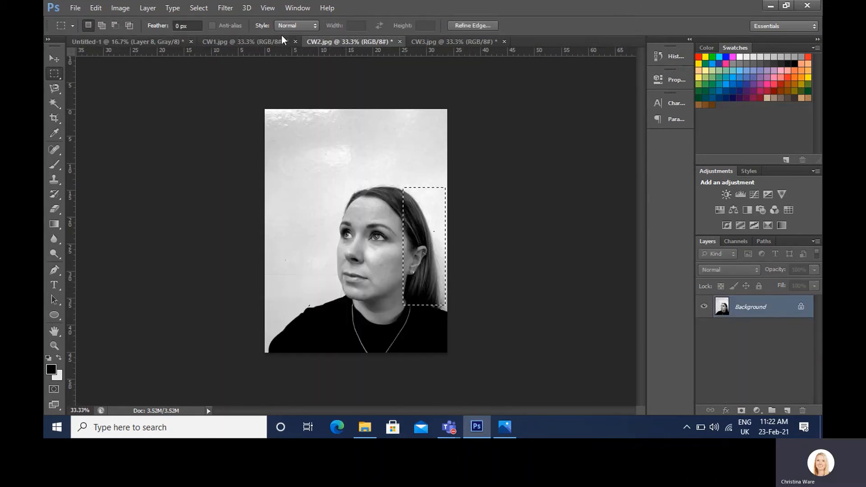
left_click(460, 41)
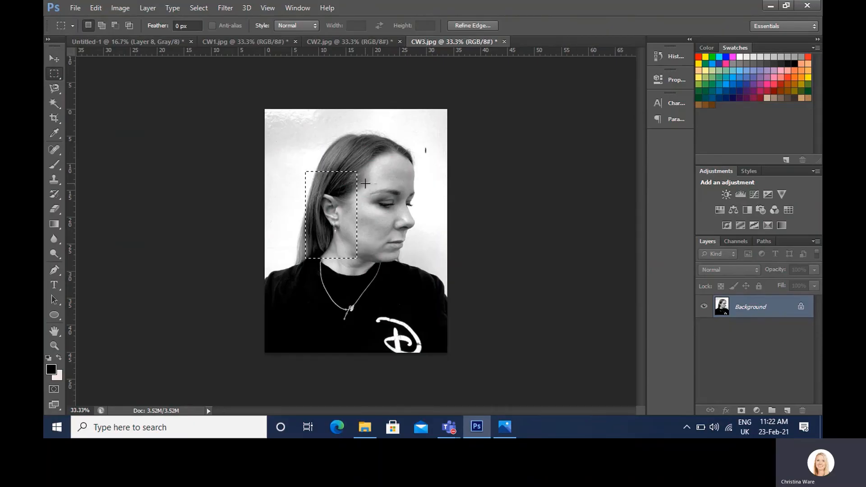
left_click_drag(365, 182, 403, 217)
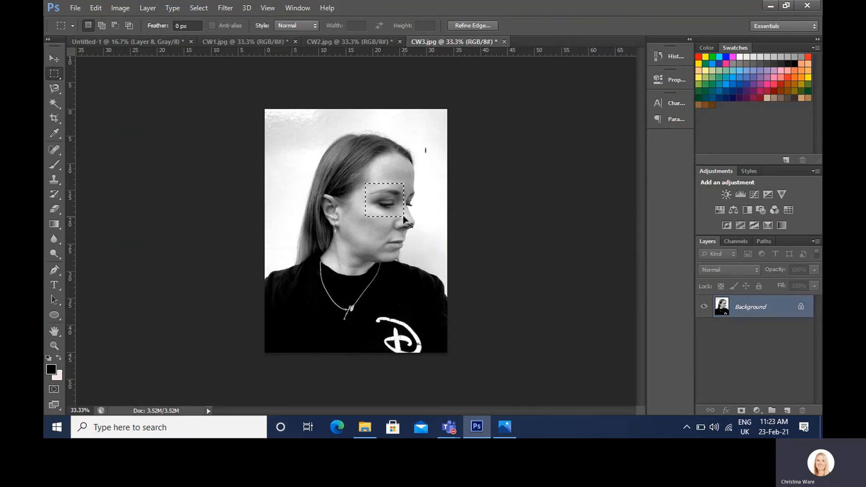
left_click(124, 40)
key("ctrl+v")
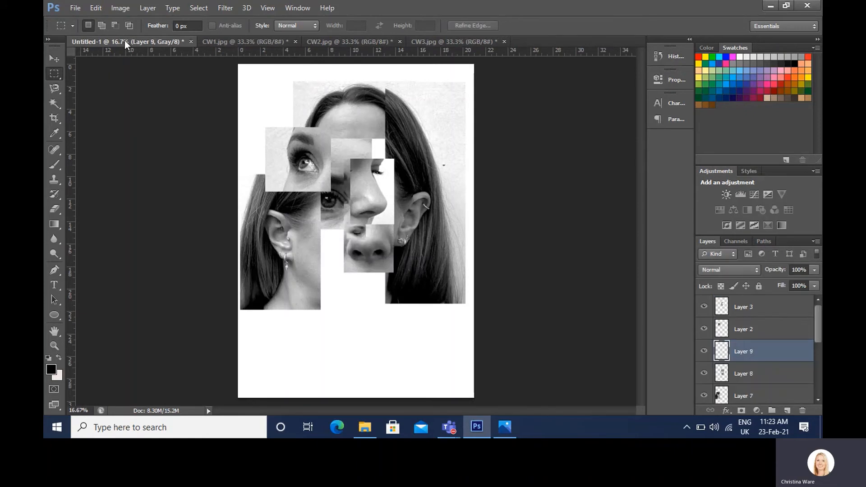
Step: Scale the CW3 eye piece to about 438% and position it across from the first eye piece, over the profile nose area
key("ctrl+t")
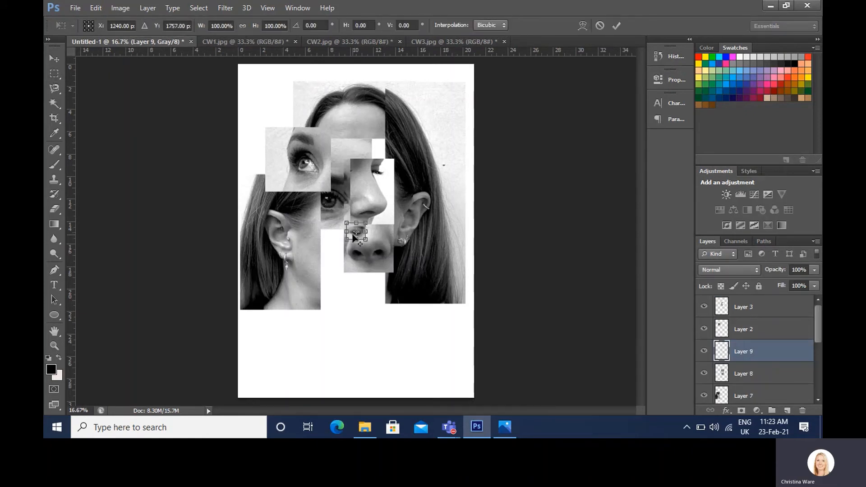
left_click_drag(367, 241, 431, 297)
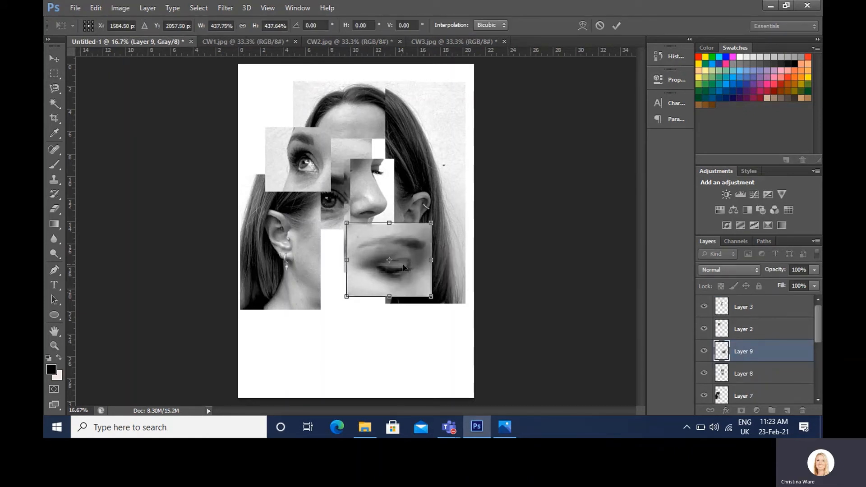
left_click_drag(404, 267, 401, 176)
key("Return")
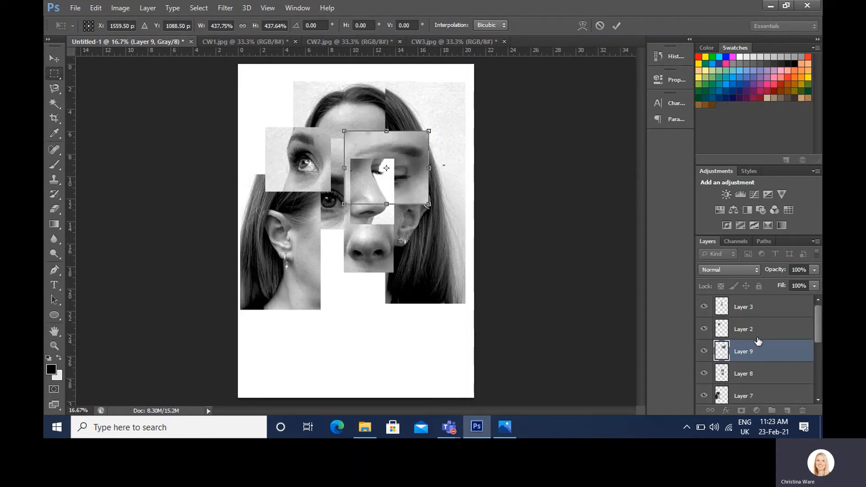
Step: Bring the CW3 eye piece to the top of the layer stack and shrink it slightly so the profile nose tip shows below
left_click_drag(758, 344, 766, 301)
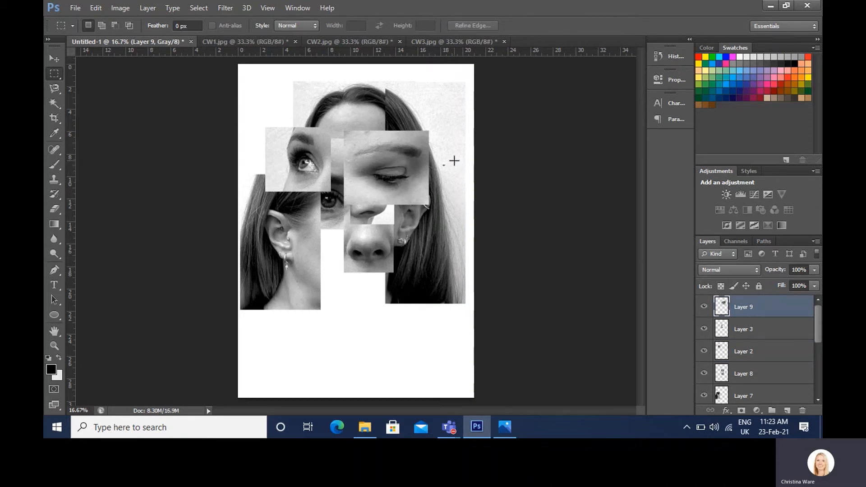
key("ctrl+t")
left_click_drag(344, 205, 352, 194)
key("Return")
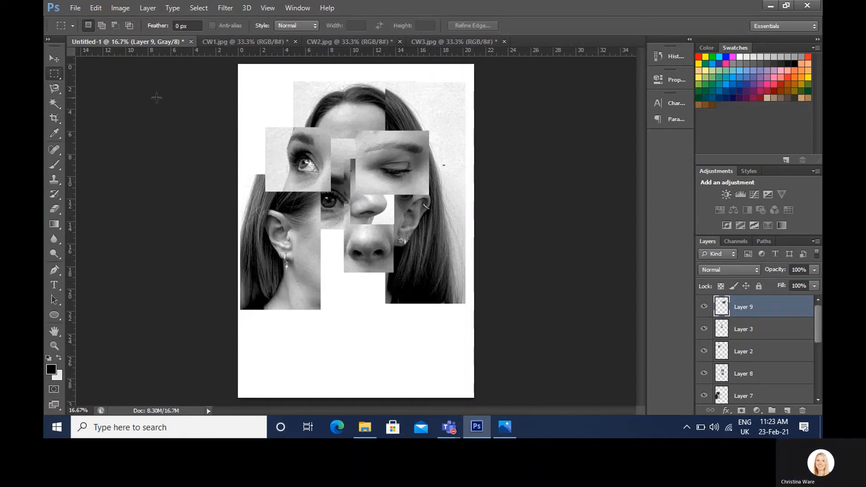
Step: Copy a rectangular section around the mouth from the CW2 photo into the Untitled-1 canvas
left_click(76, 7)
left_click(316, 40)
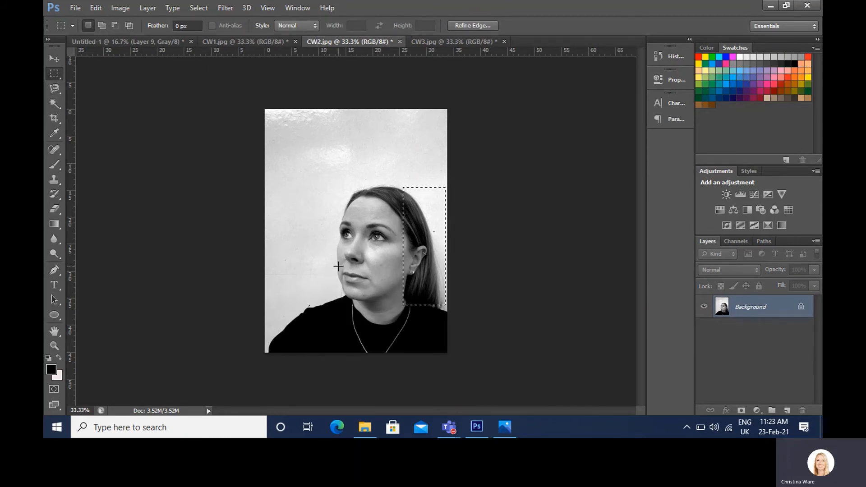
left_click_drag(339, 265, 378, 292)
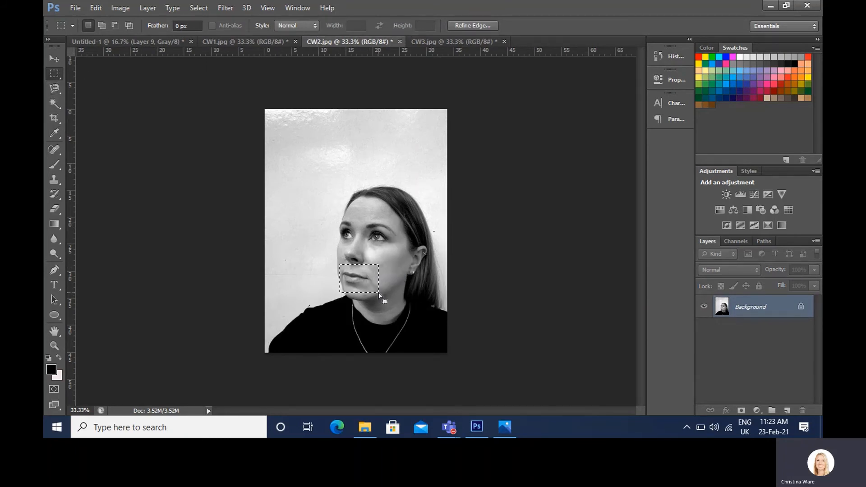
left_click(116, 40)
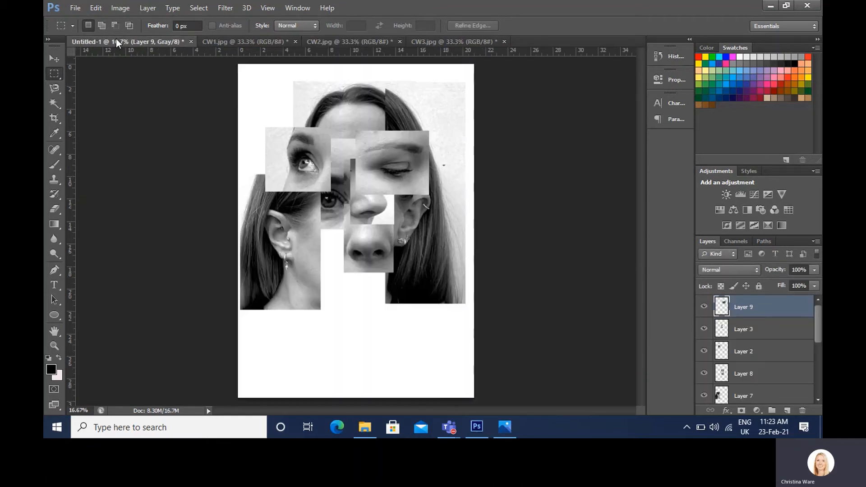
key("ctrl+v")
Step: Scale the CW2 mouth piece to about 499% and position it directly below the nostrils
key("ctrl+t")
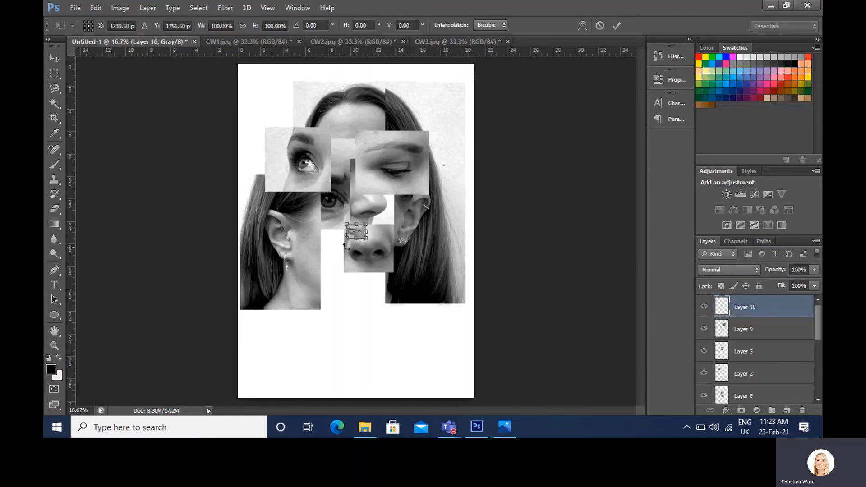
left_click_drag(345, 239, 268, 296)
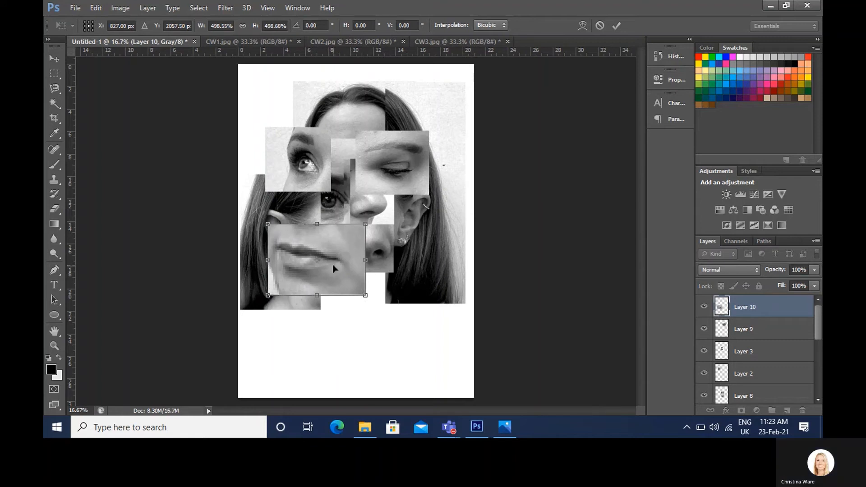
left_click_drag(333, 265, 364, 304)
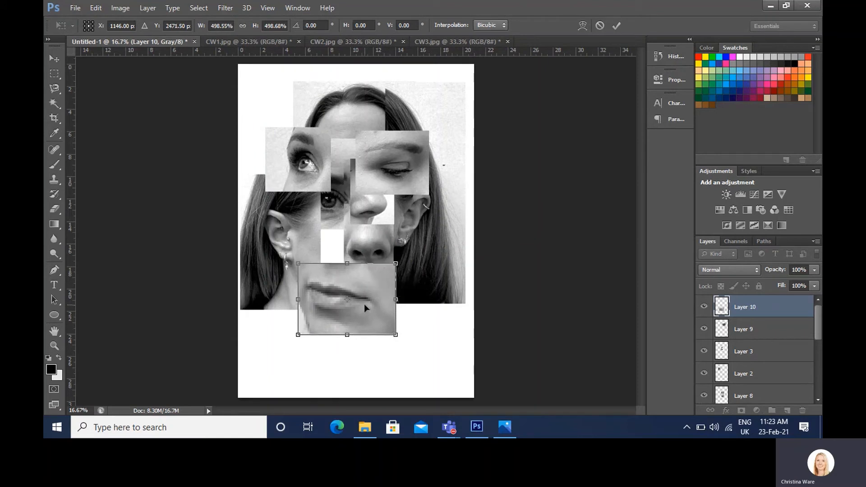
key("Return")
key("m")
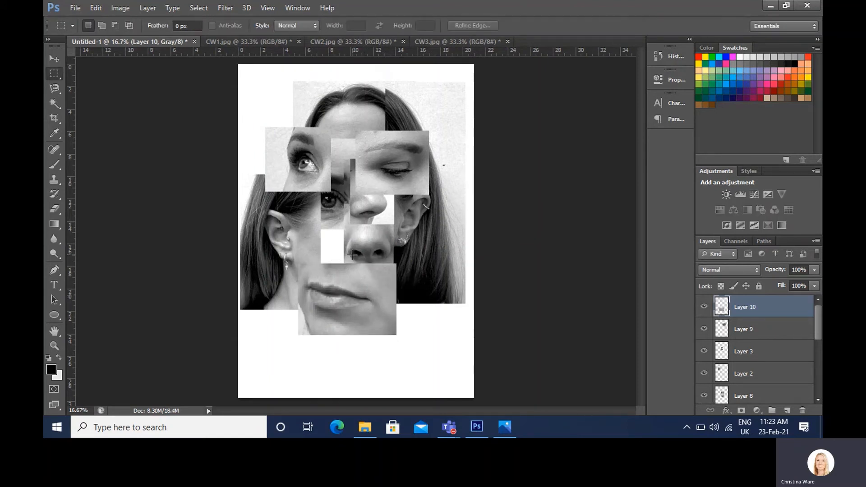
Step: Enlarge the Layer 4 piece behind the face to about 155% so it fills the white gap beside the nostrils
scroll(748, 368, "down", 5)
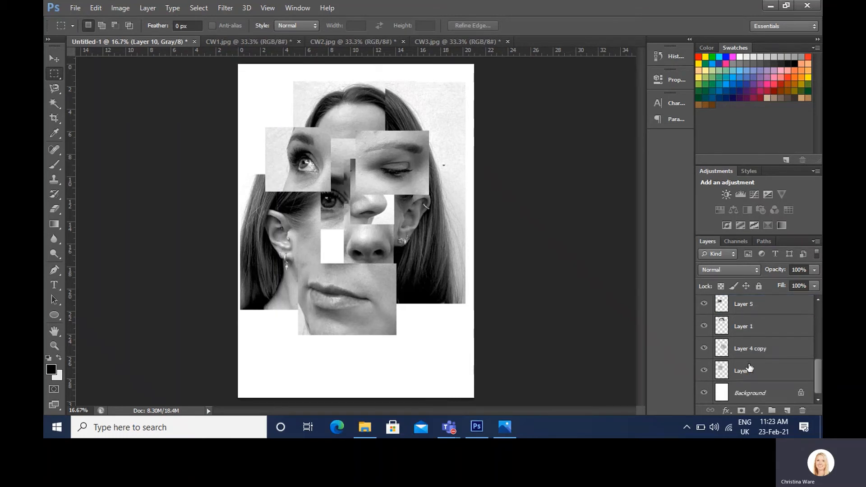
left_click(749, 369)
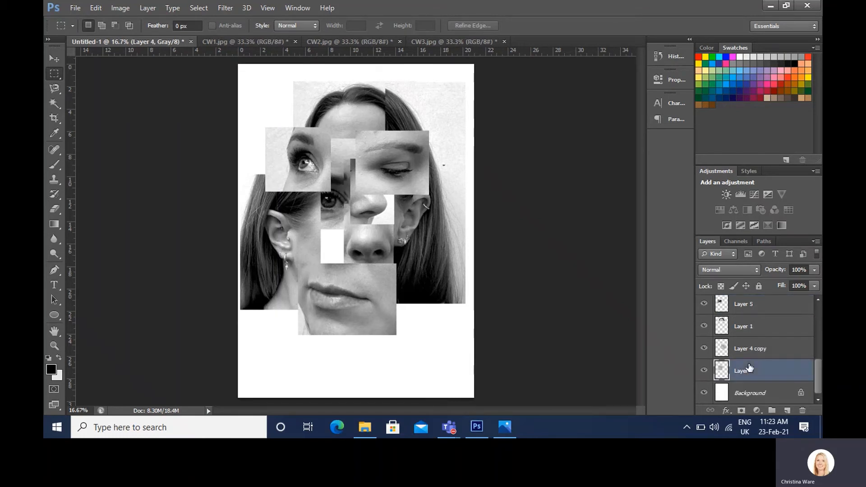
key("ctrl+shift+t")
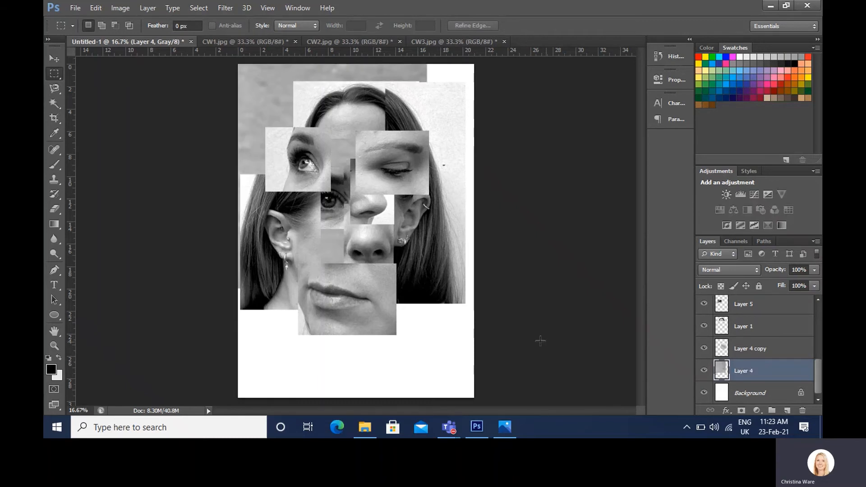
key("ctrl+z")
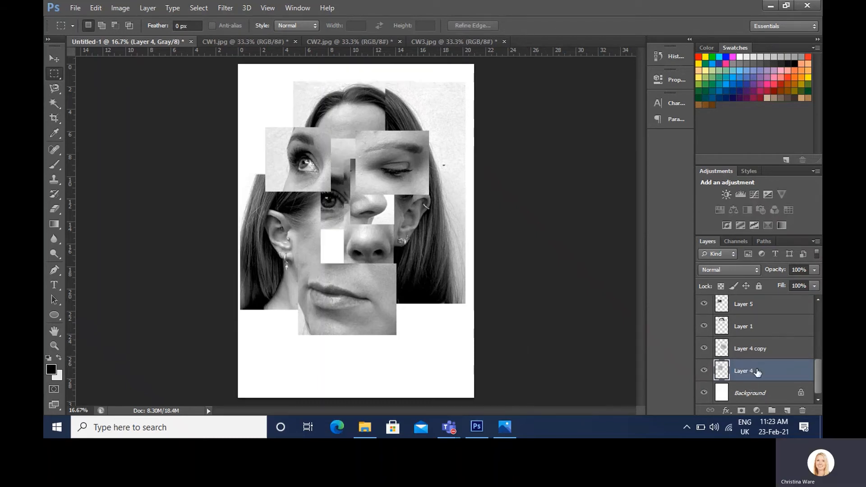
key("ctrl+t")
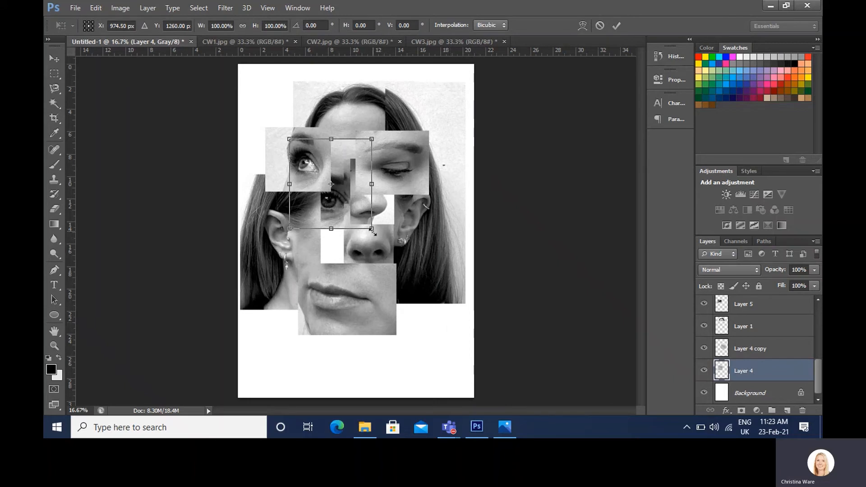
left_click_drag(372, 230, 416, 291)
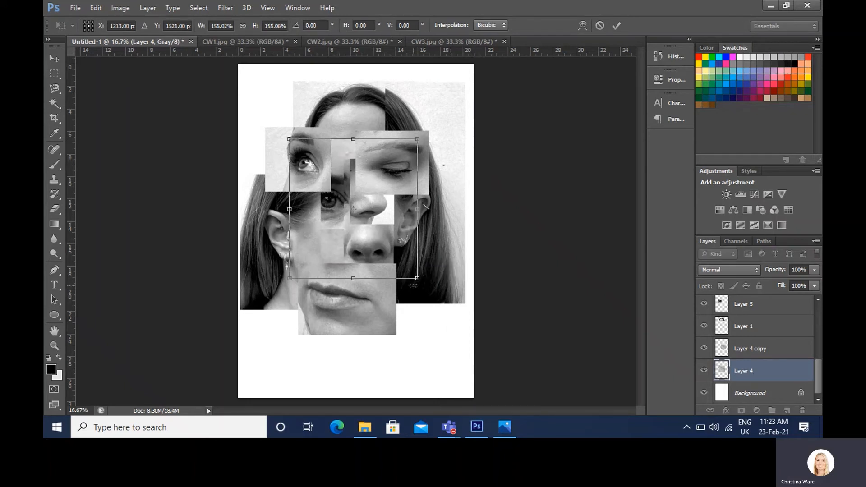
key("Return")
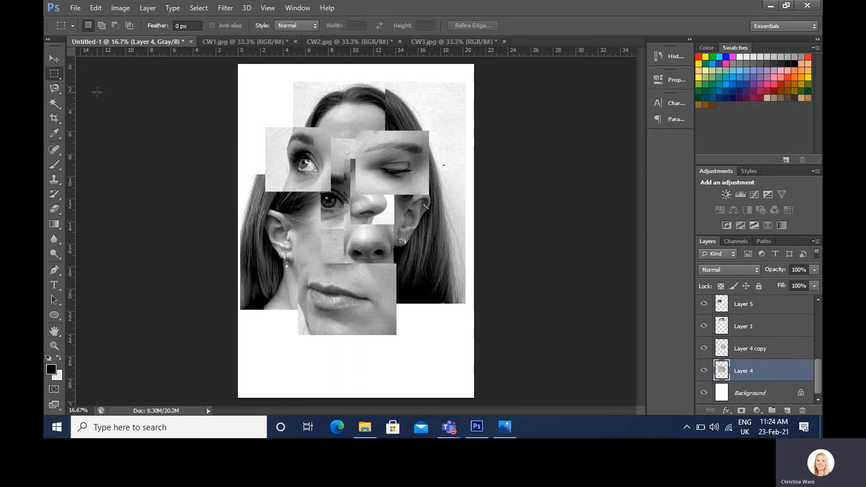
Step: Add a drop shadow to the upward-looking eye piece, Layer 2
left_click(56, 58)
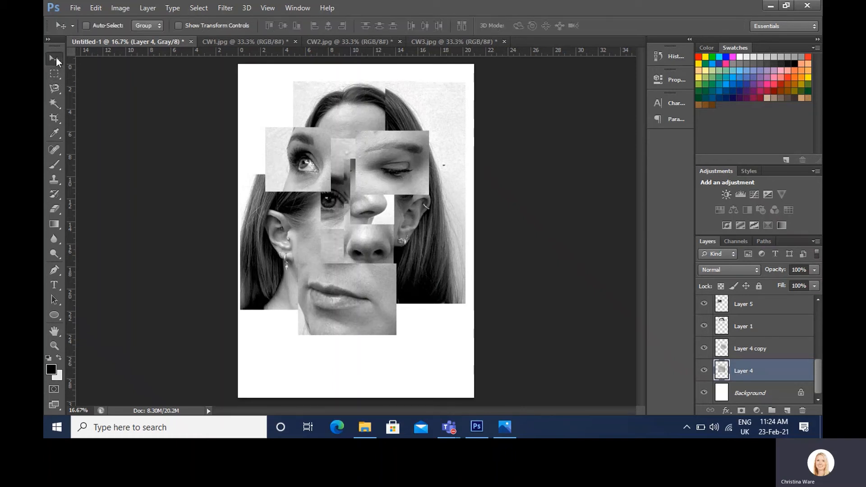
right_click(293, 154)
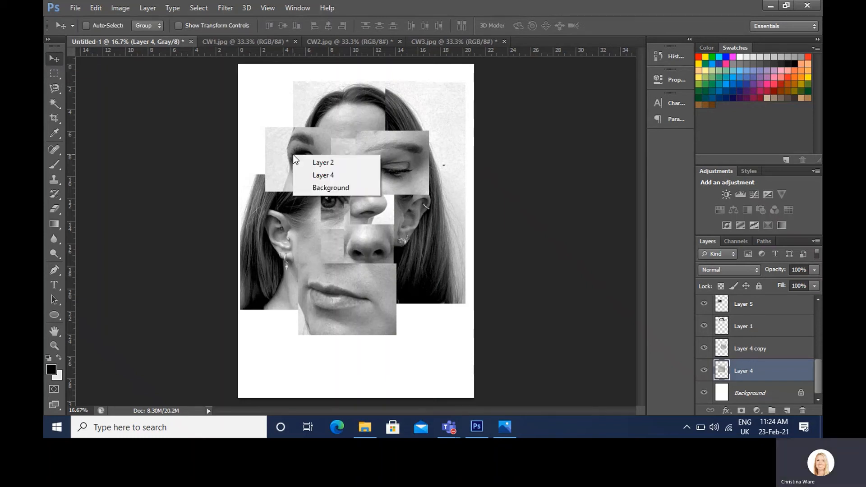
left_click(276, 176)
right_click(274, 171)
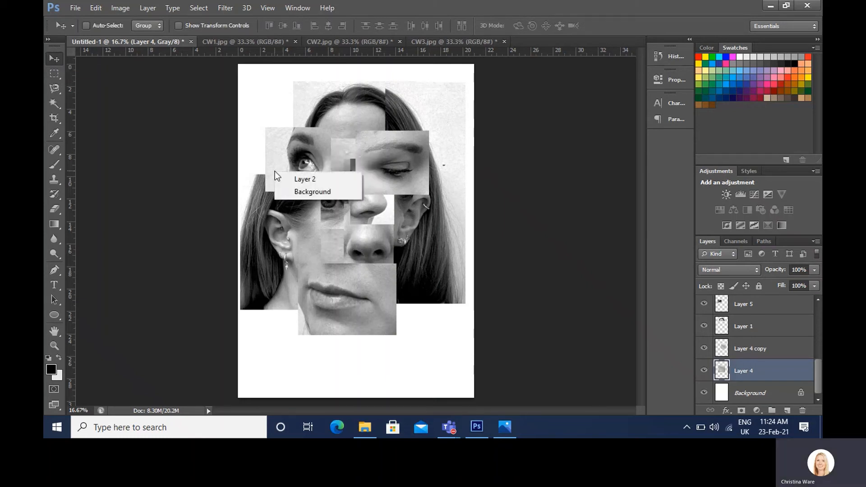
left_click(311, 179)
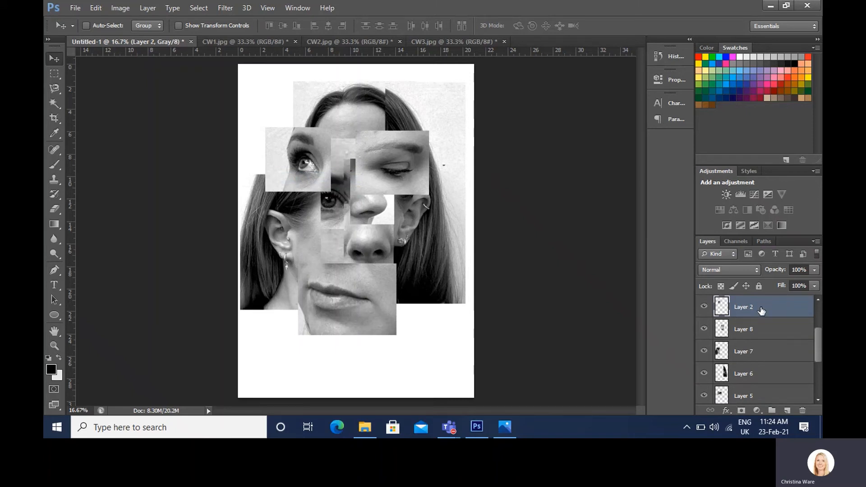
right_click(761, 308)
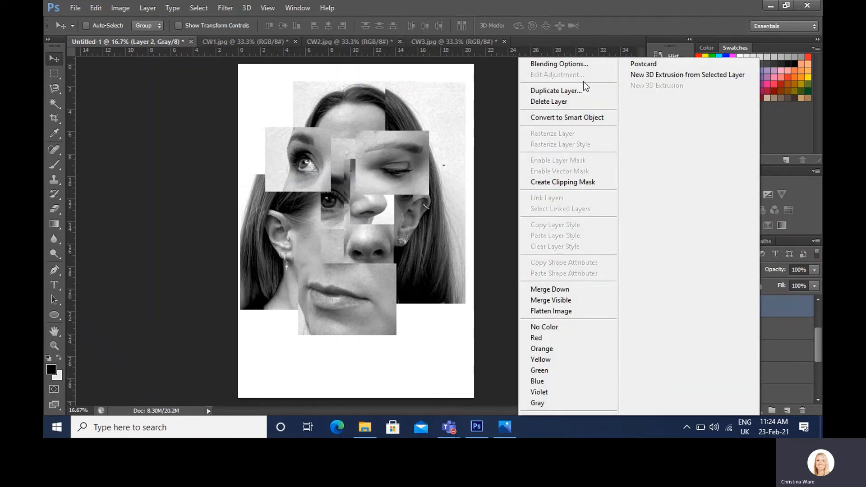
left_click(581, 66)
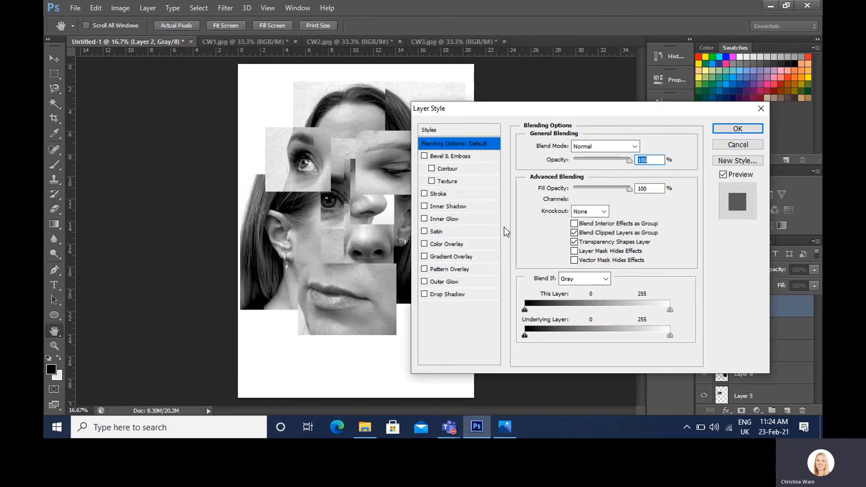
left_click(437, 294)
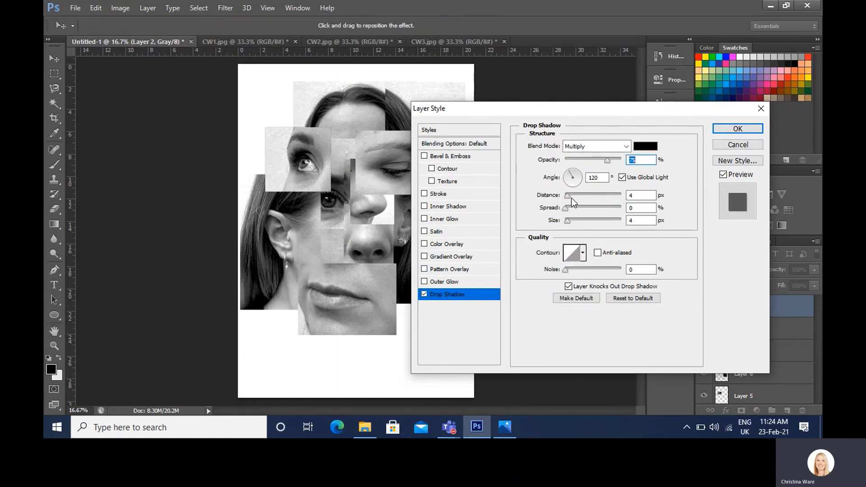
Step: Set the Layer 2 drop shadow's distance to 41 px and size to 57 px and apply it
left_click_drag(568, 197, 592, 186)
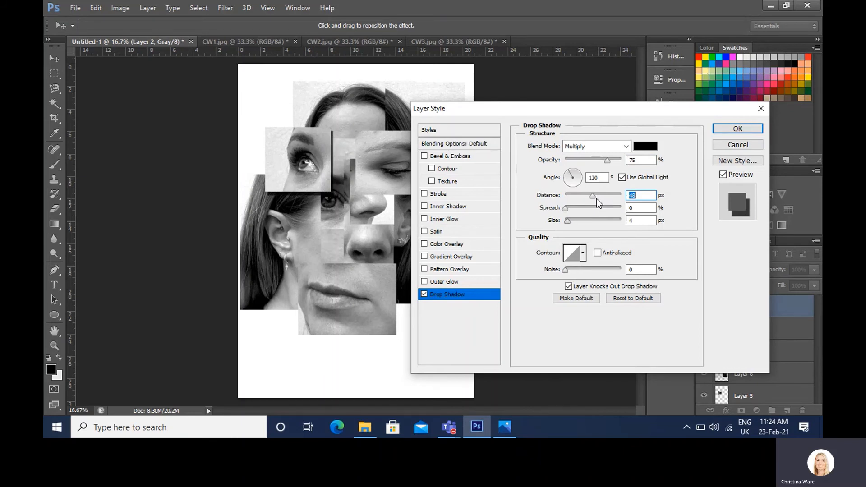
mouse_move(595, 198)
left_mouse_down()
mouse_move(612, 196)
mouse_move(590, 191)
left_mouse_up()
mouse_move(569, 210)
left_mouse_down()
mouse_move(610, 210)
mouse_move(554, 210)
mouse_move(606, 214)
mouse_move(570, 210)
mouse_move(580, 210)
left_mouse_up()
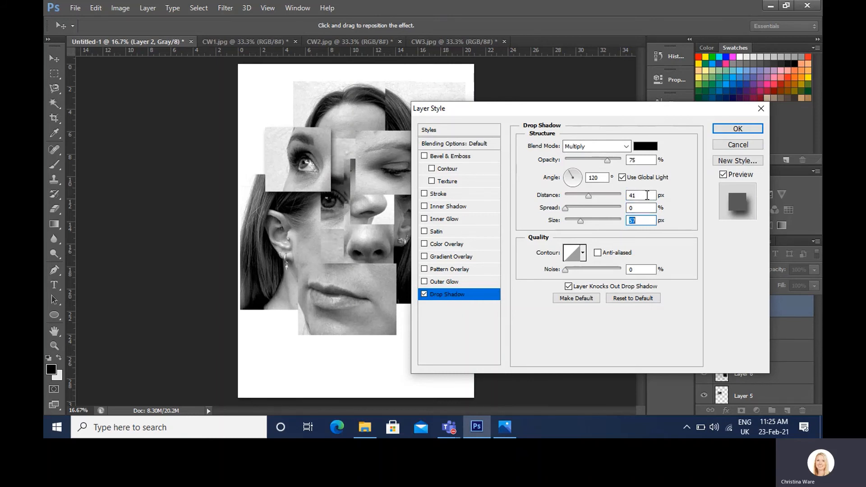
left_click(645, 220)
left_click(737, 127)
Step: Add a drop shadow with distance 28 px and size 29 px to the downcast-eye piece, Layer 9
right_click(395, 176)
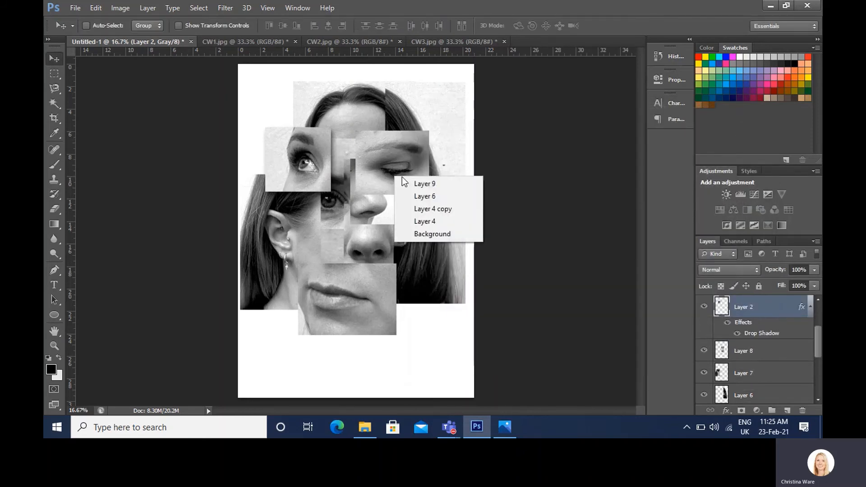
left_click(421, 183)
right_click(769, 306)
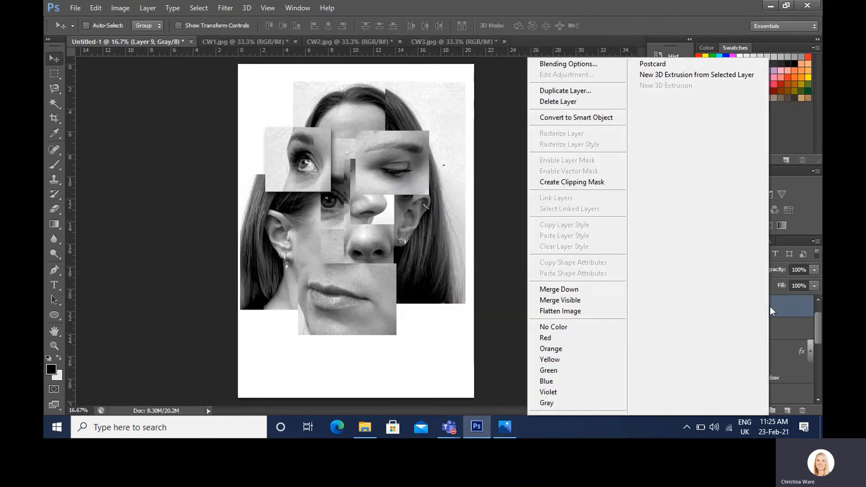
left_click(593, 62)
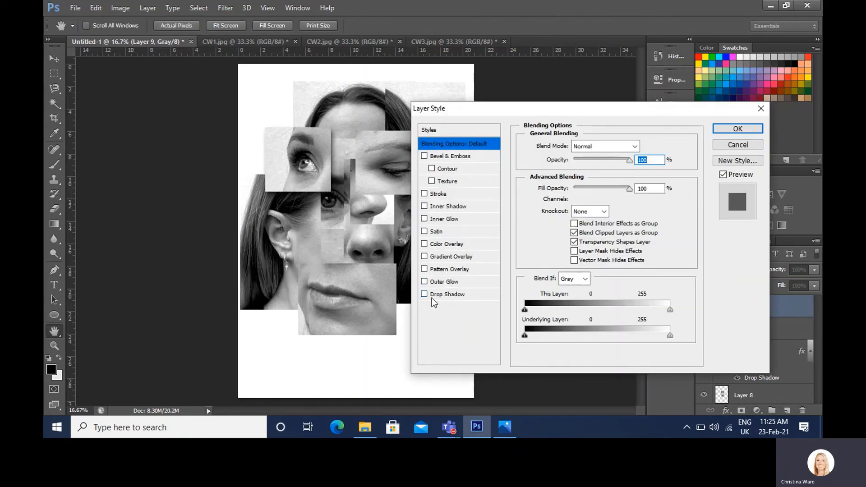
left_click(431, 296)
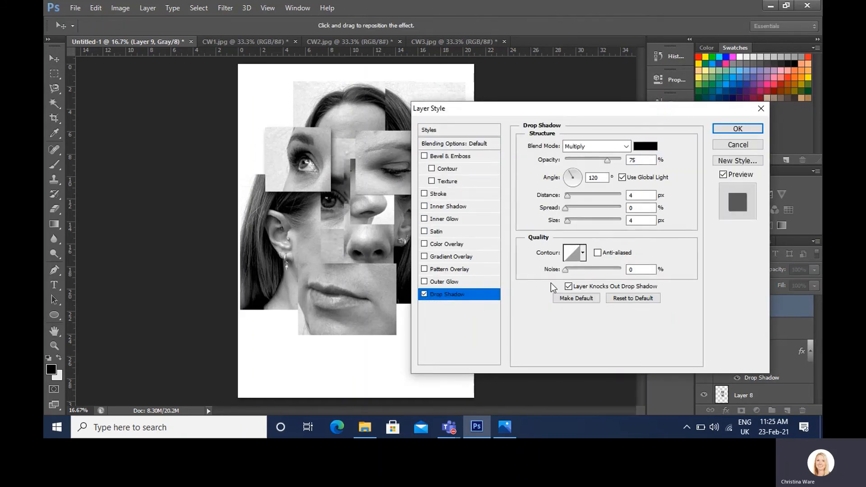
left_click(642, 194)
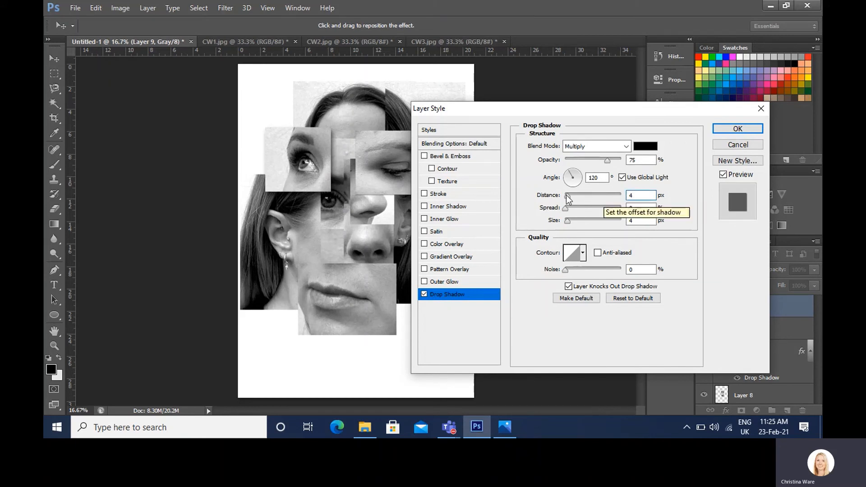
left_click_drag(621, 115, 673, 114)
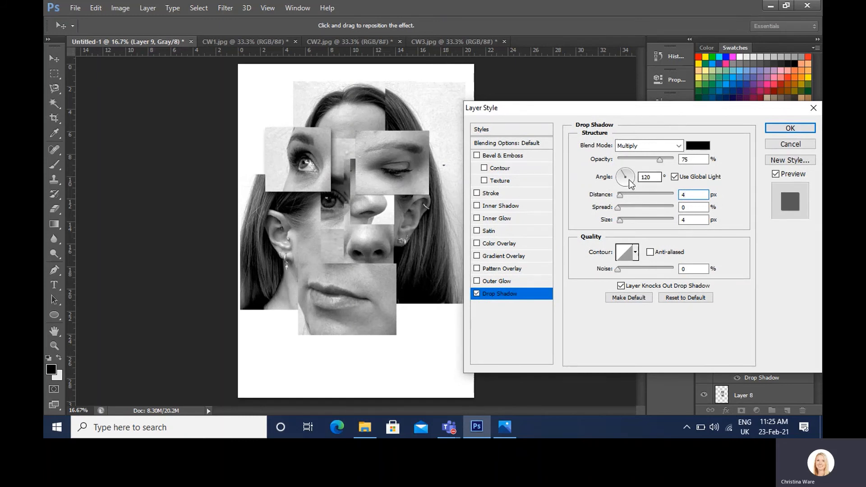
left_click_drag(620, 196, 626, 221)
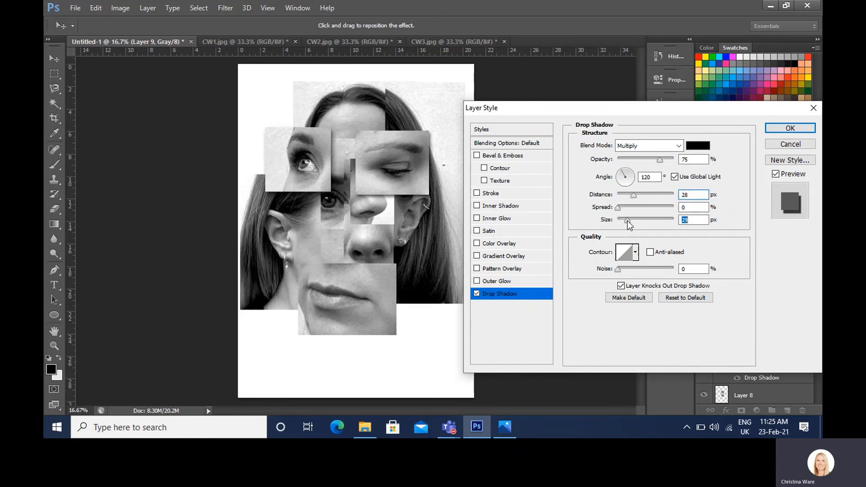
left_click(769, 128)
Step: Give the side-on nose piece, Layer 3, a drop shadow with distance 12 px and size 38 px
right_click(385, 210)
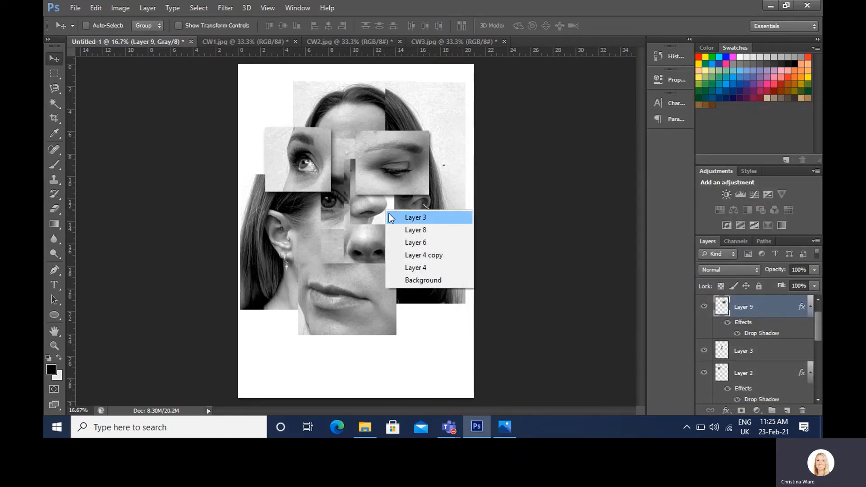
left_click(419, 229)
right_click(761, 345)
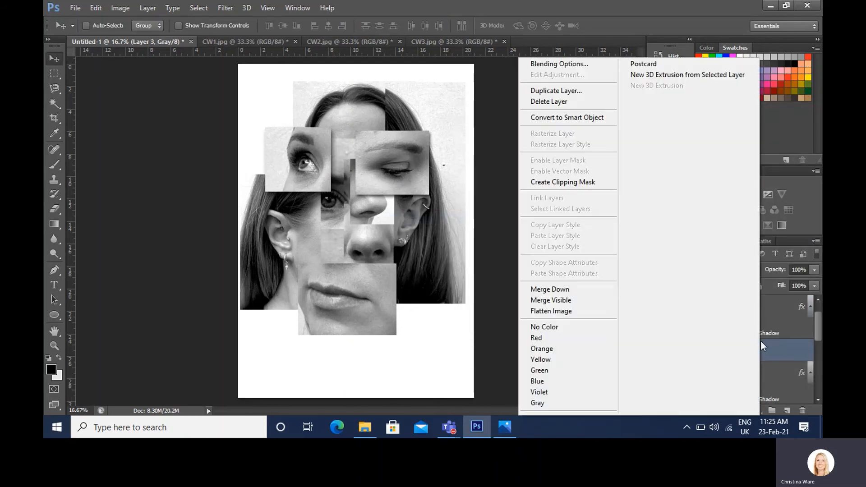
left_click(595, 66)
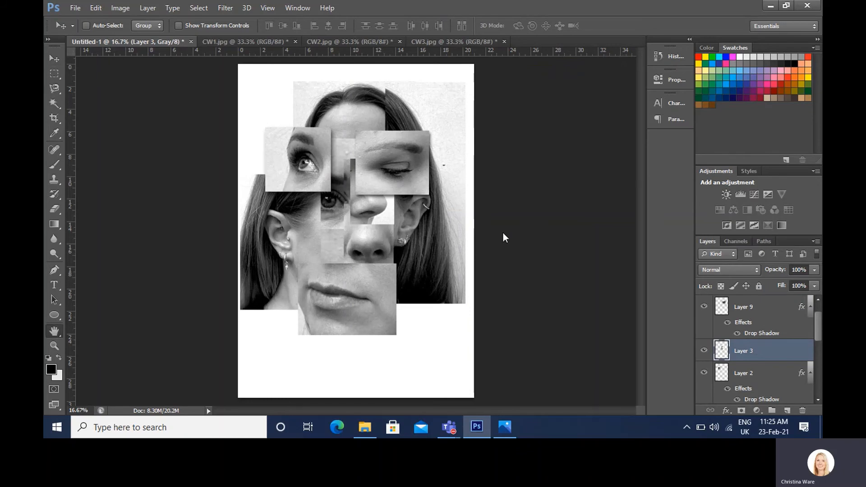
left_click(499, 294)
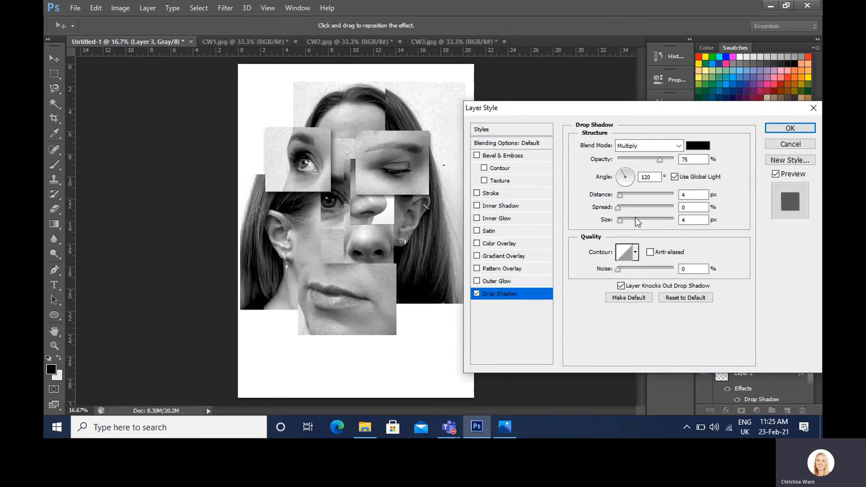
left_click_drag(617, 198, 629, 222)
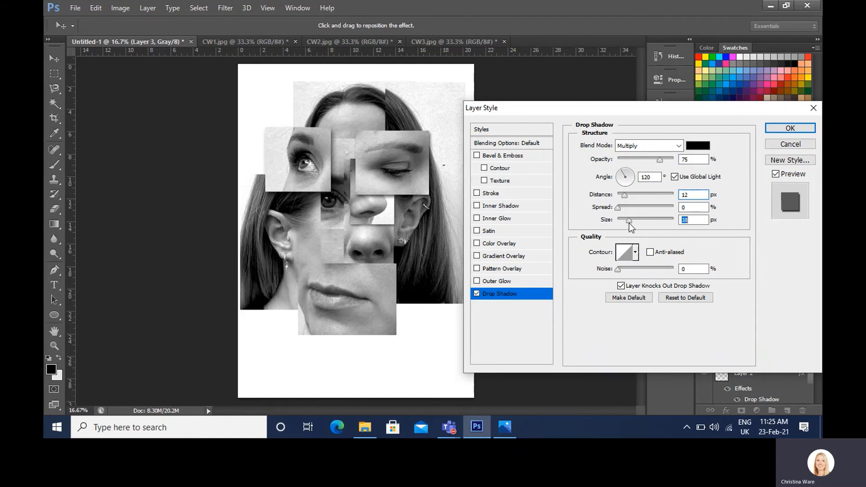
left_click(779, 131)
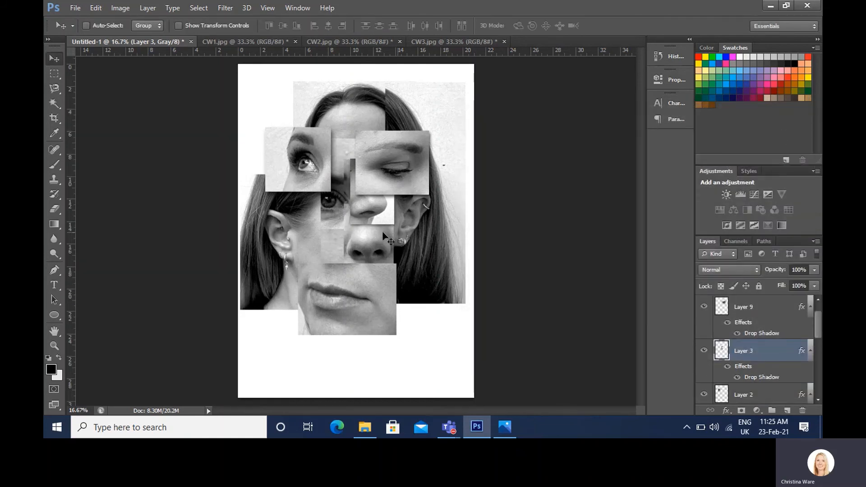
Step: Apply a drop shadow with distance 28 px and size 54 px to the small open-eye piece, Layer 5
right_click(335, 212)
left_click(342, 223)
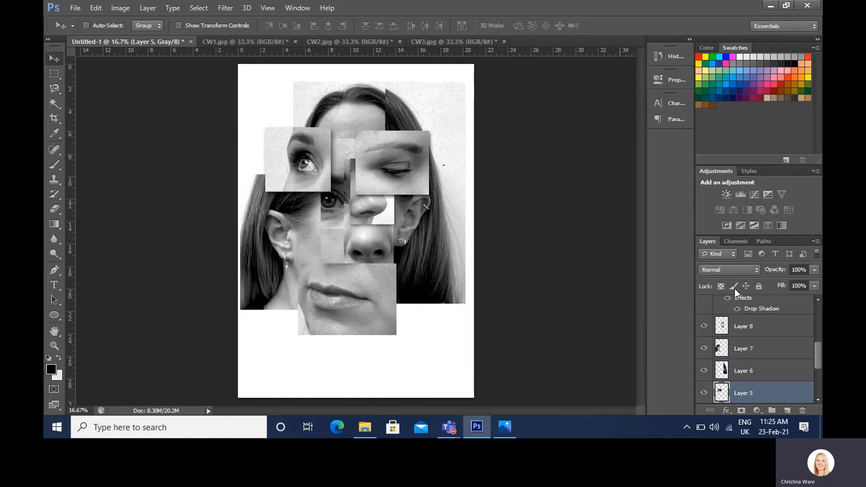
right_click(742, 391)
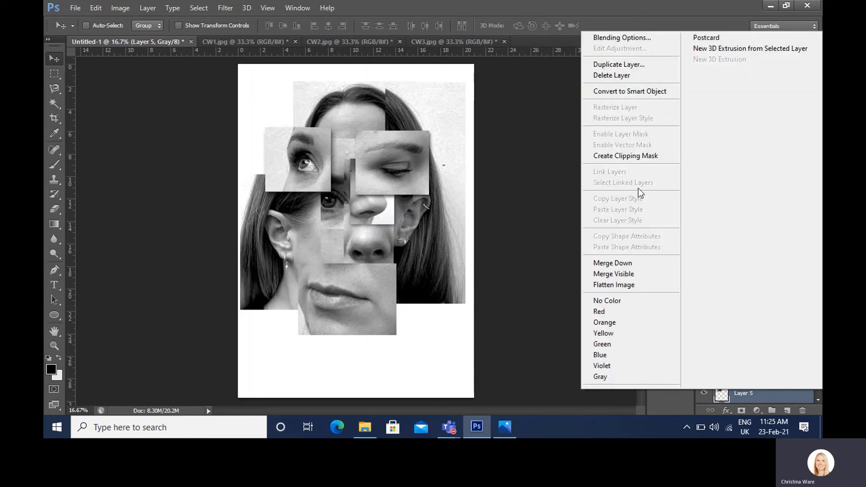
left_click(641, 36)
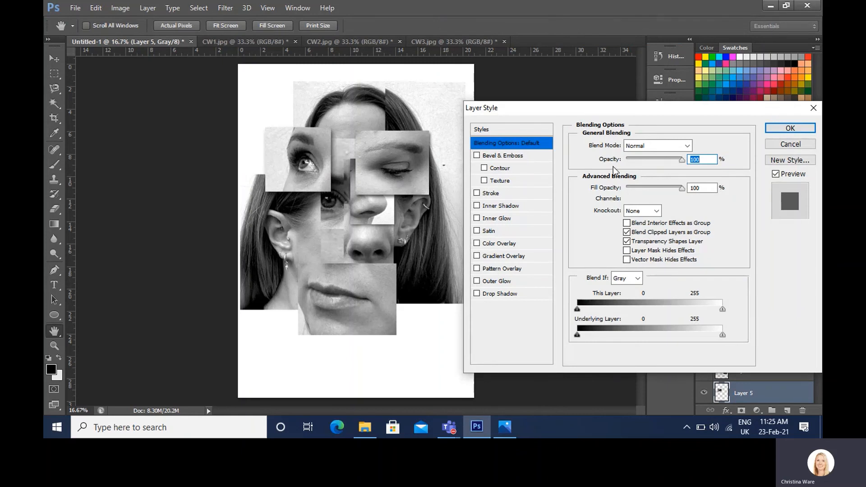
left_click(477, 293)
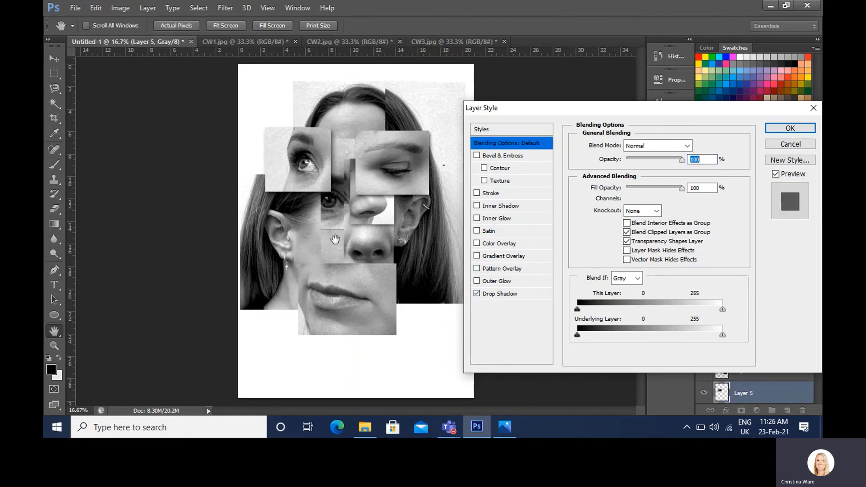
left_click(499, 294)
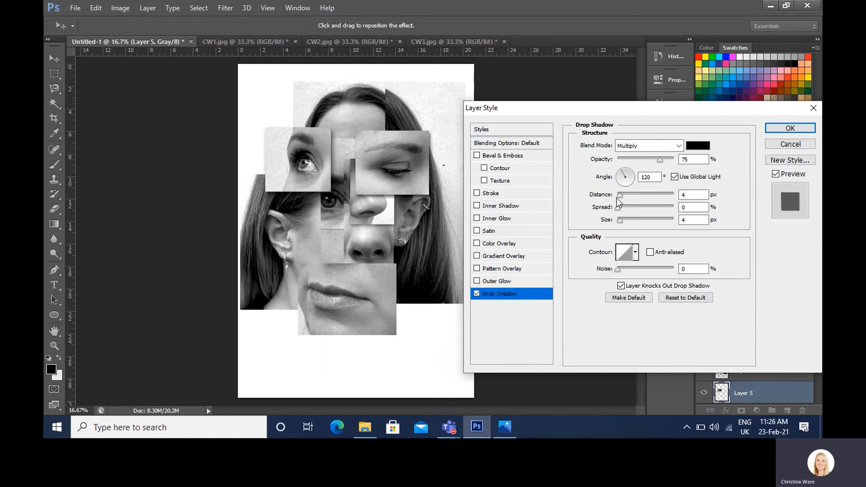
left_click_drag(622, 196, 632, 221)
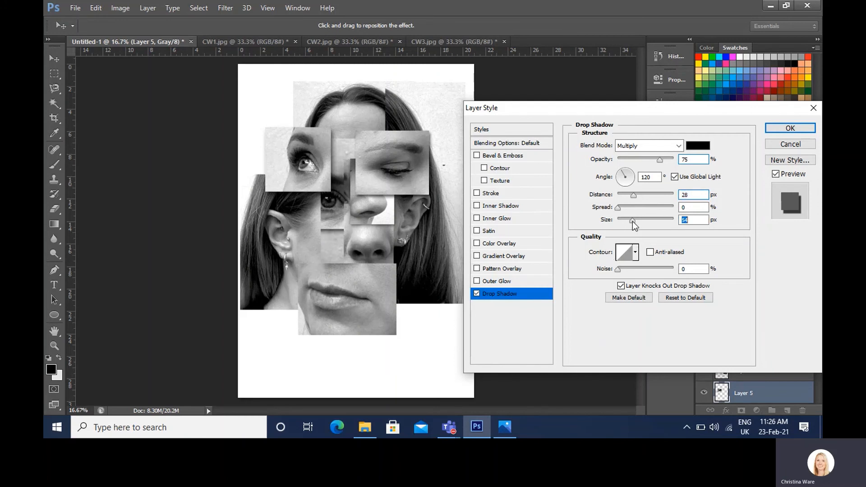
left_click(780, 128)
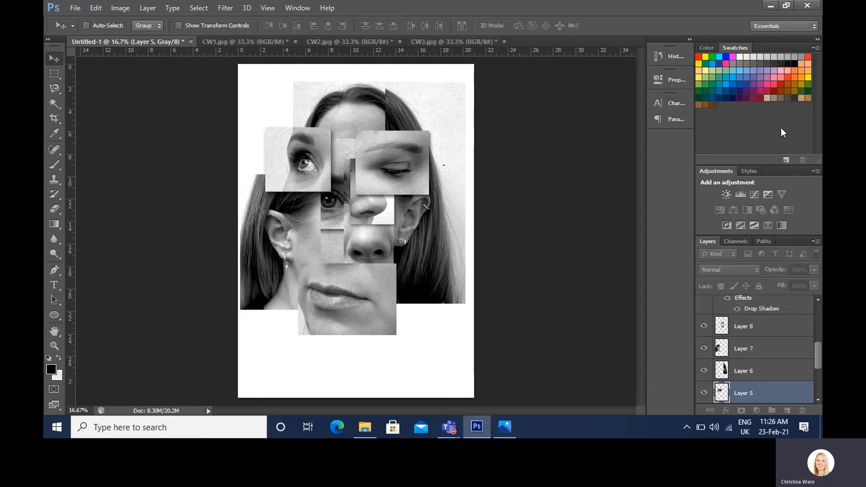
Step: Add a drop shadow with distance 18 px and size 38 px to the left ear-and-hair piece, Layer 7
right_click(308, 237)
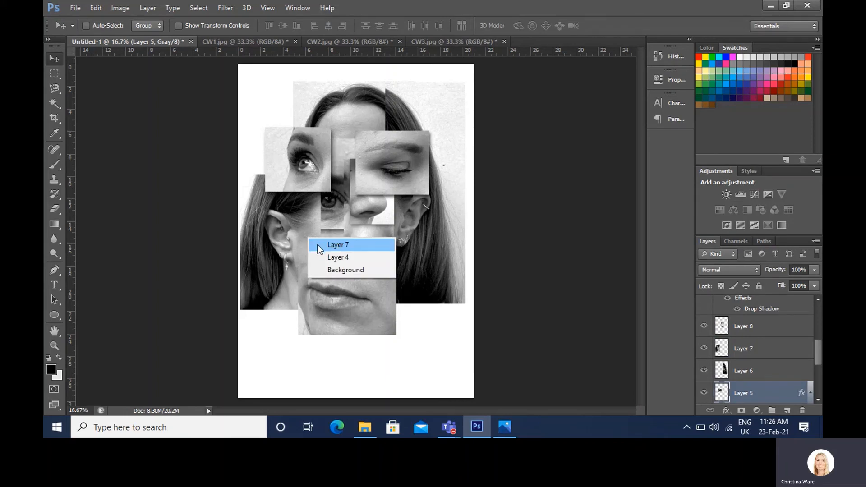
left_click(317, 244)
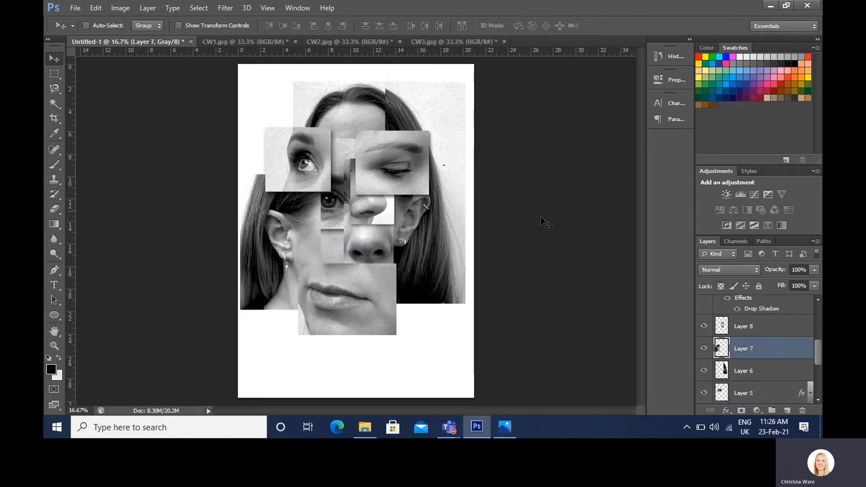
right_click(774, 348)
left_click(610, 65)
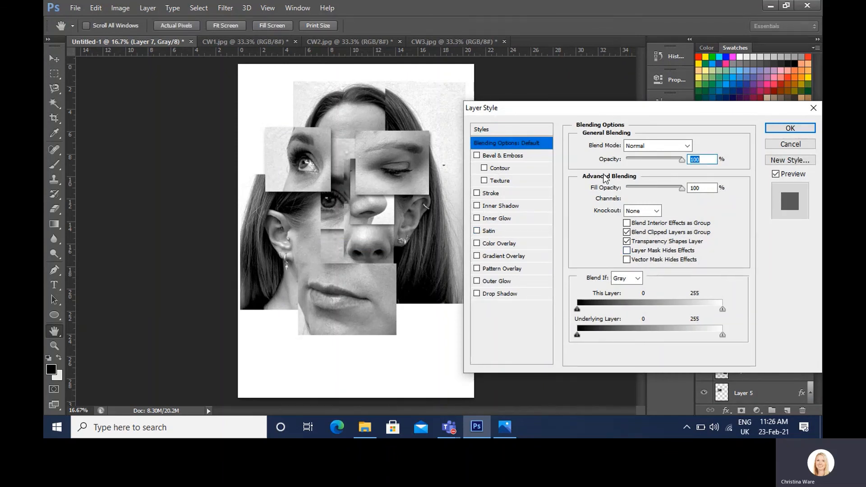
left_click(506, 293)
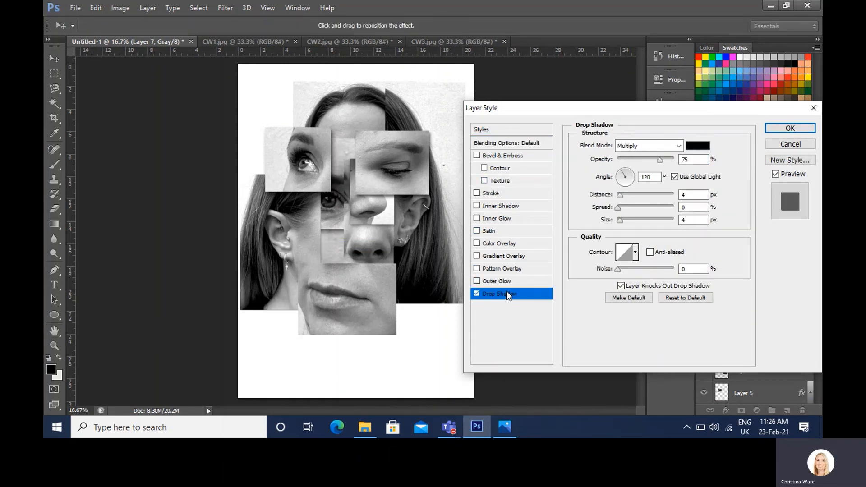
left_click(628, 194)
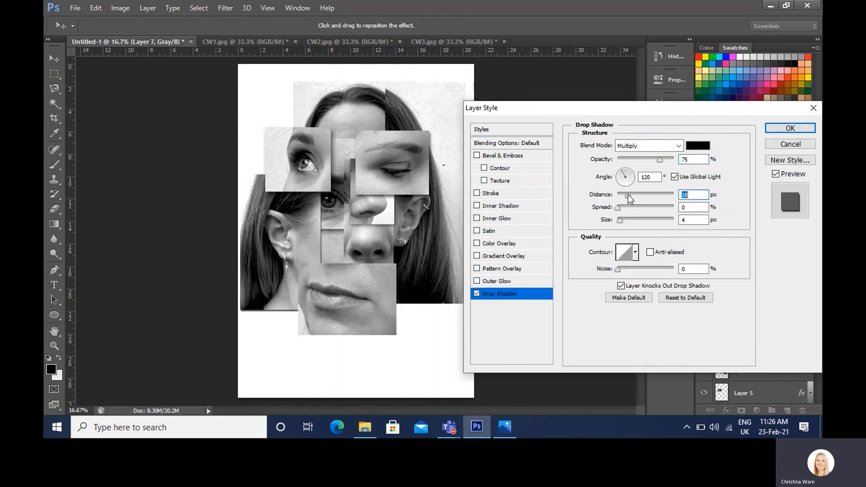
left_click(628, 220)
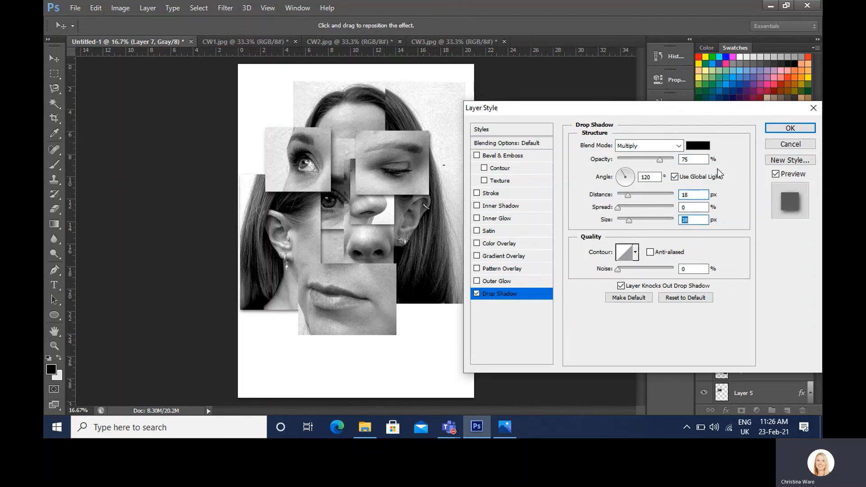
left_click(787, 128)
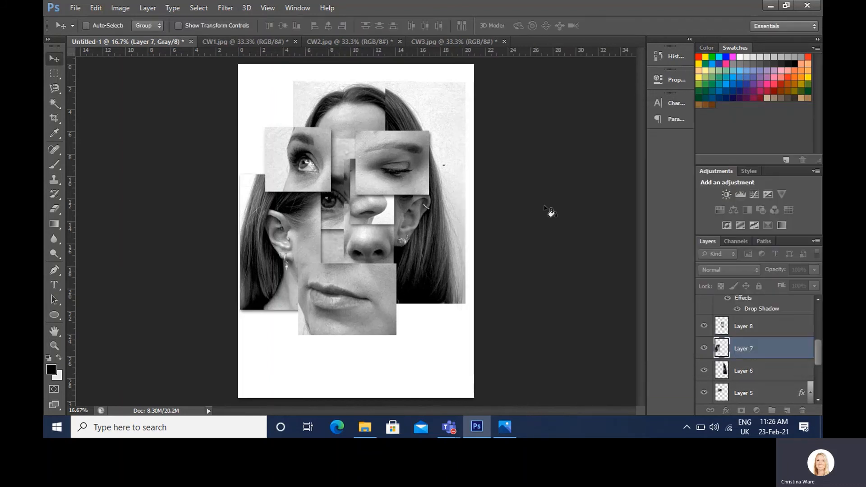
Step: Give the mouth piece, Layer 10, a drop shadow with distance 29 px and size 35 px
right_click(389, 283)
left_click(397, 290)
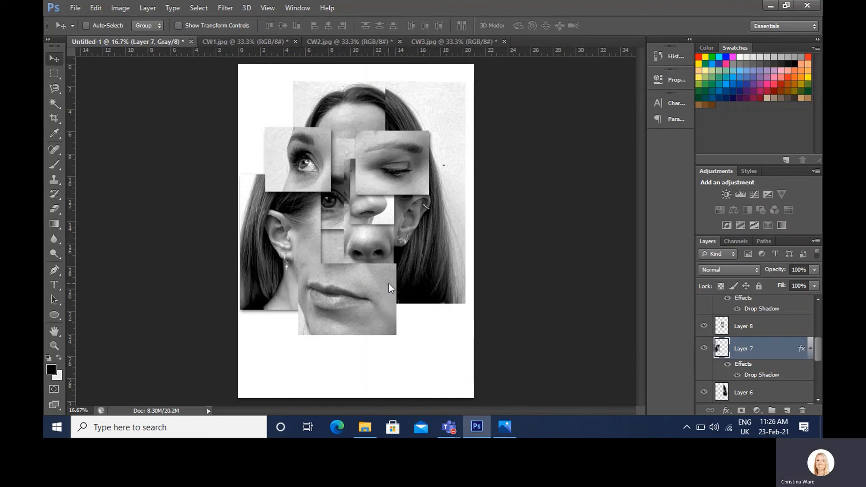
right_click(355, 305)
left_click(361, 309)
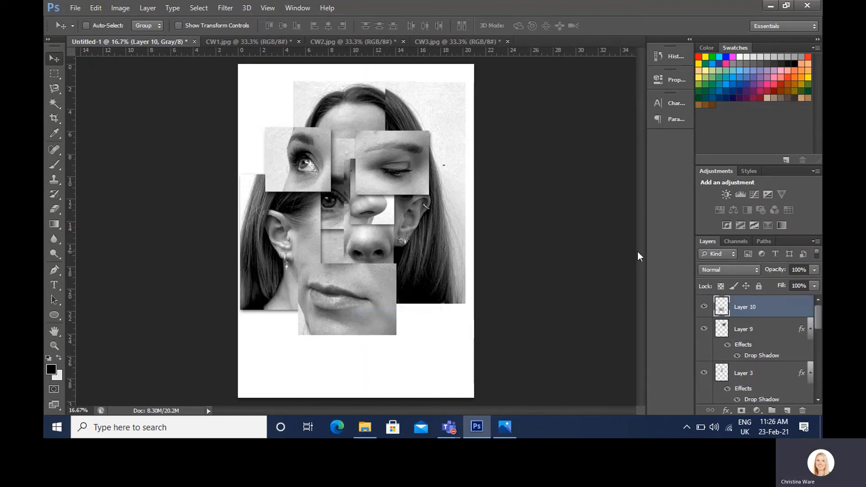
right_click(754, 306)
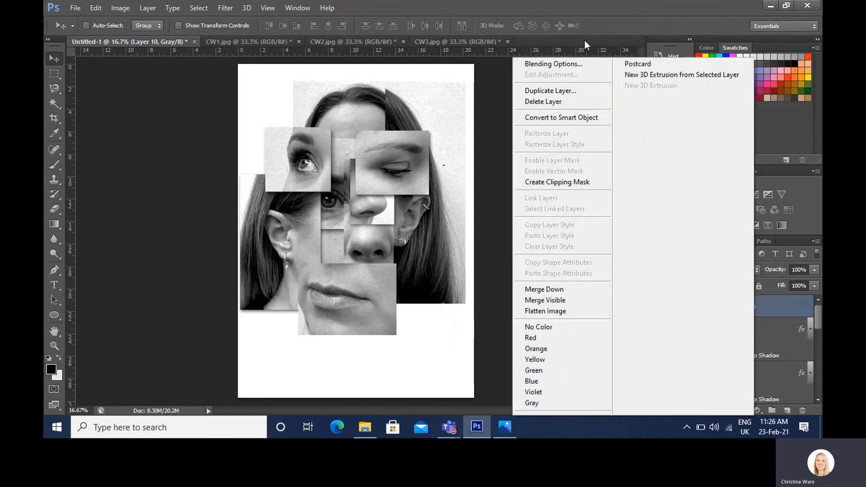
left_click(578, 64)
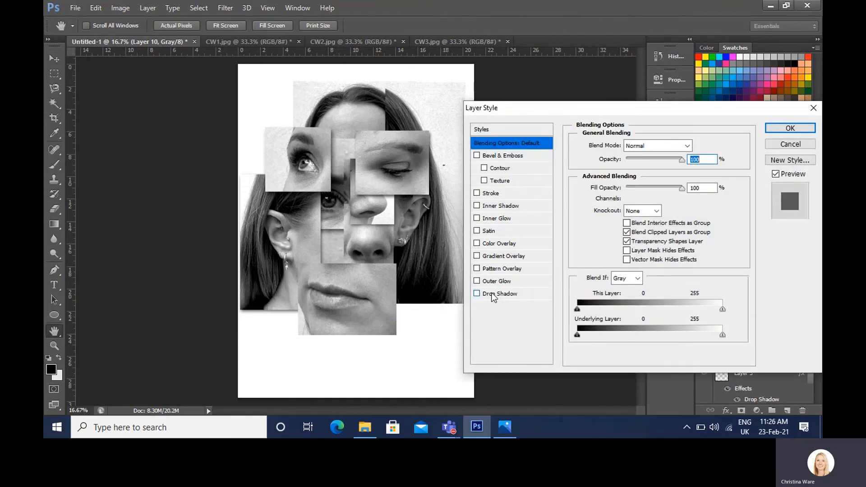
left_click(493, 294)
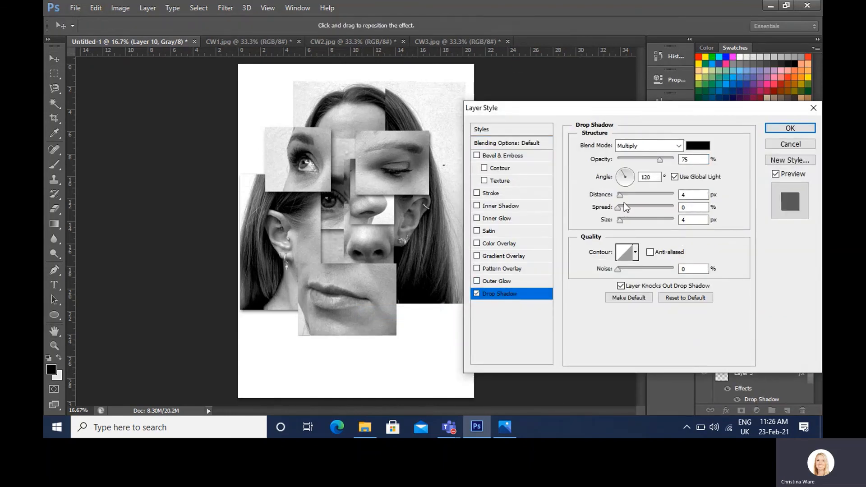
left_click_drag(623, 199, 634, 196)
left_click(628, 220)
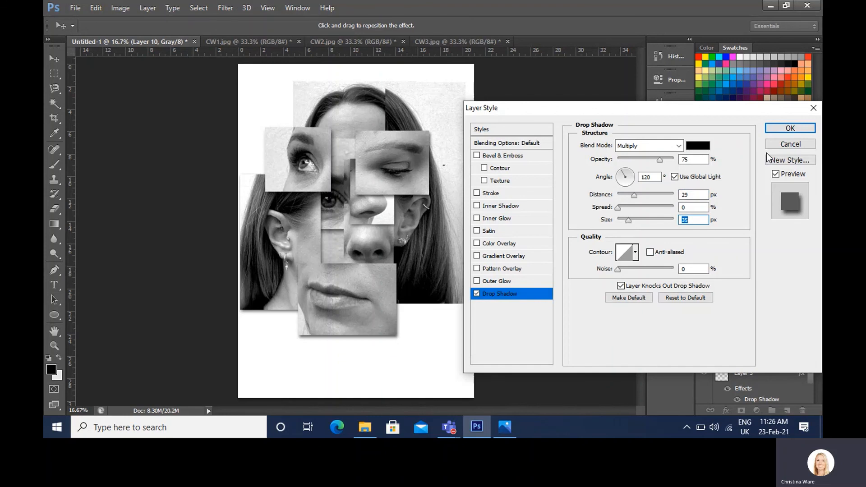
left_click(775, 130)
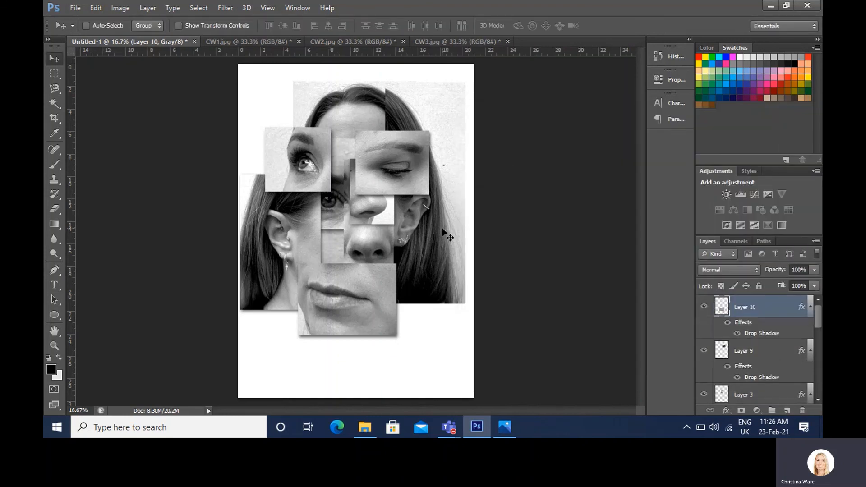
Step: Give the large hair-and-ear piece, Layer 6, a drop shadow with distance 24 px and a slightly increased size
right_click(443, 230)
left_click(448, 235)
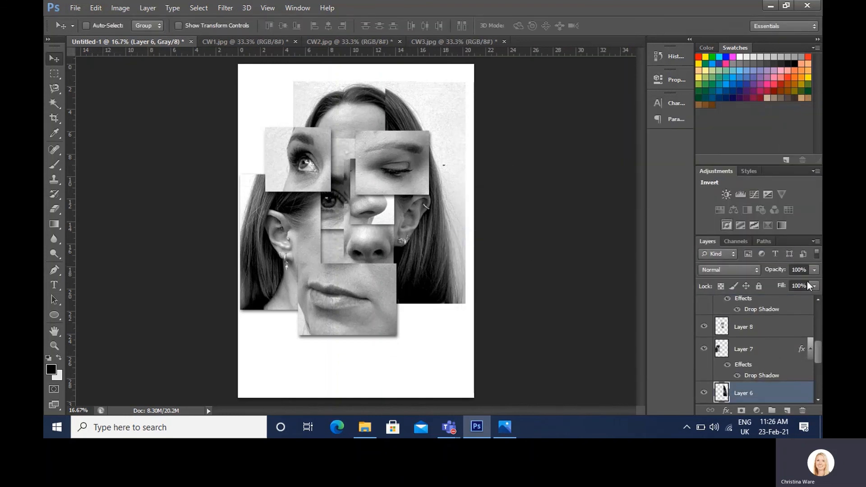
right_click(747, 393)
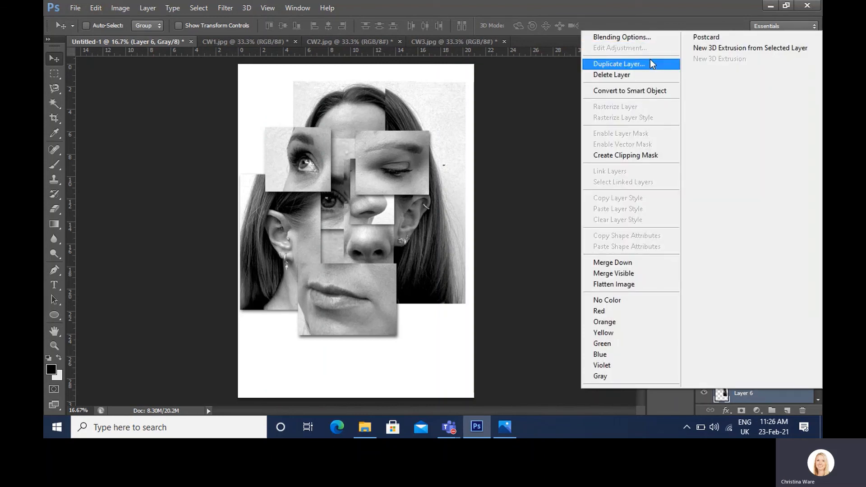
left_click(650, 40)
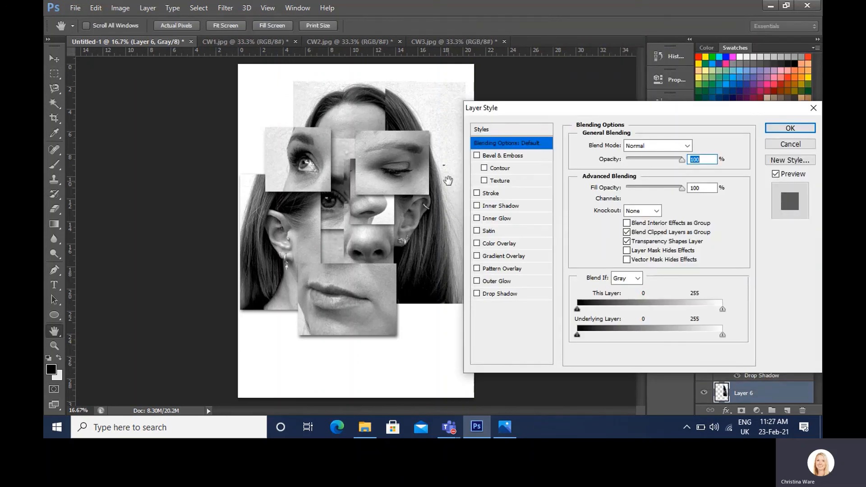
left_click(497, 293)
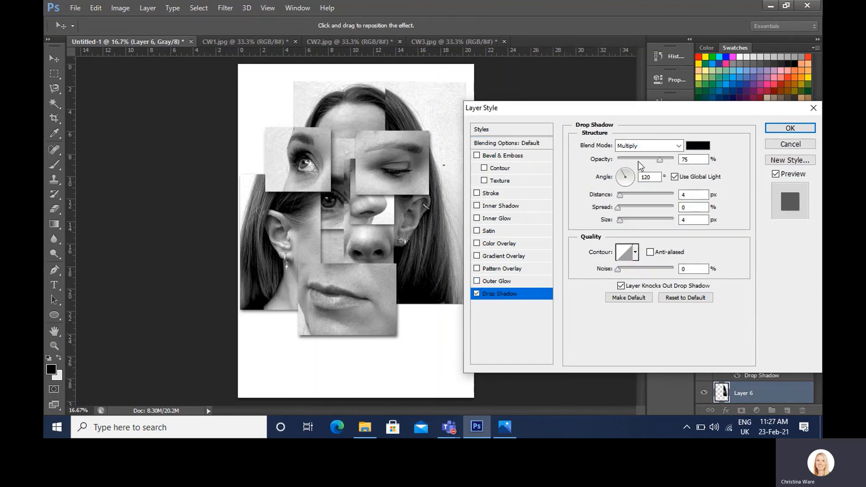
left_click(631, 194)
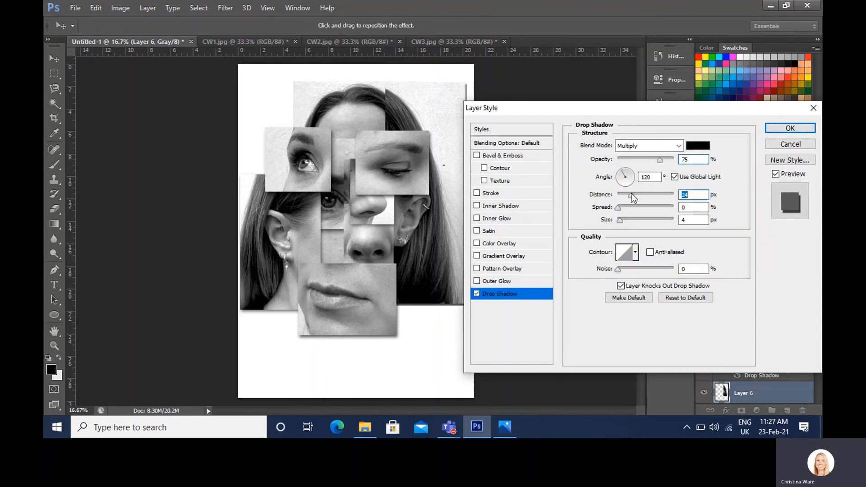
left_click_drag(619, 219, 622, 219)
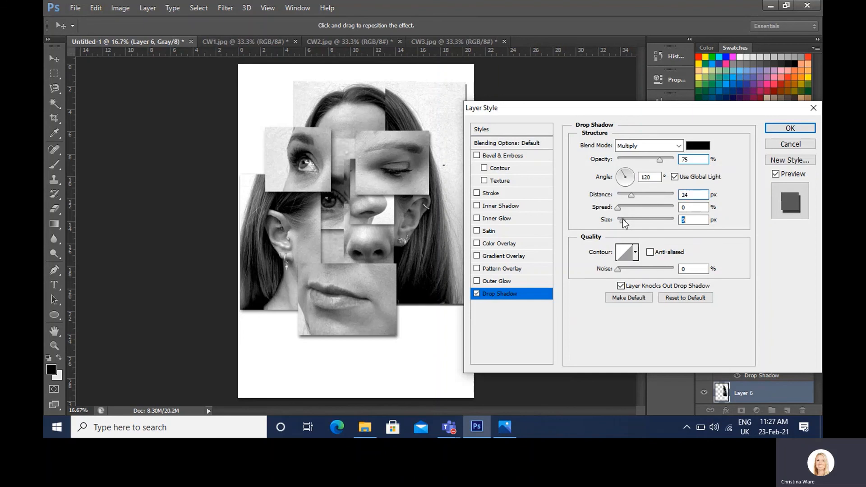
left_click(789, 128)
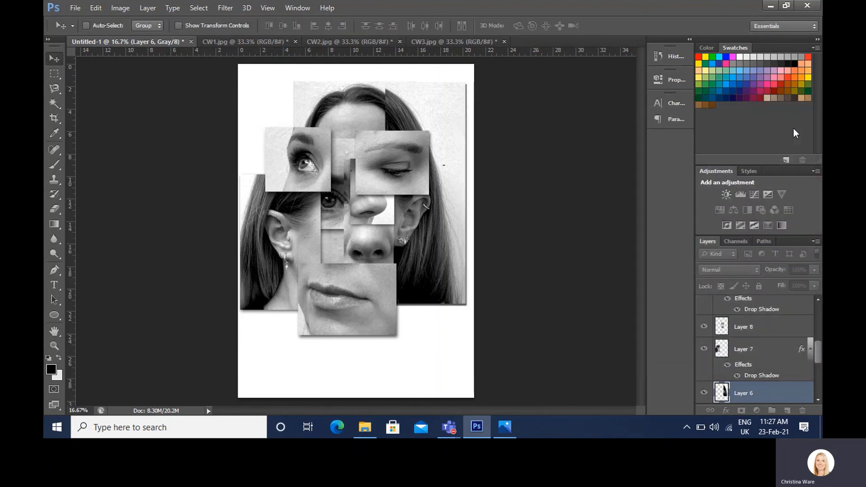
Step: Select the upward-looking eye piece, Layer 2, and start a free transform on it
right_click(300, 167)
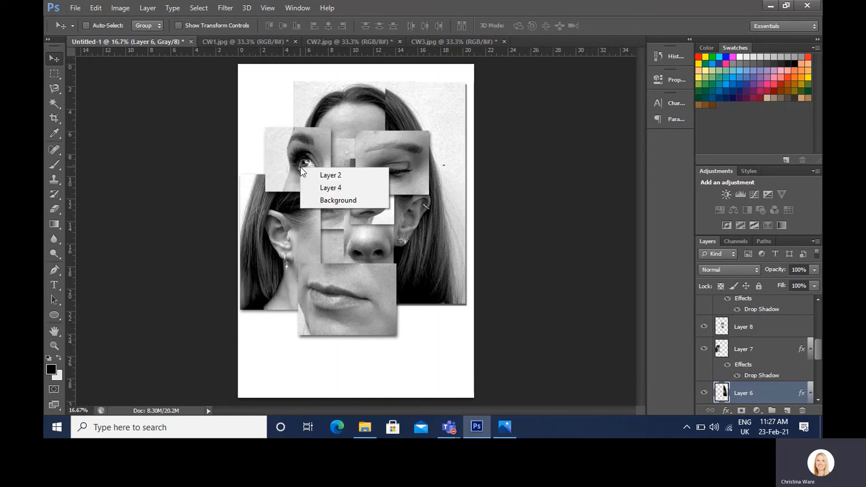
right_click(282, 153)
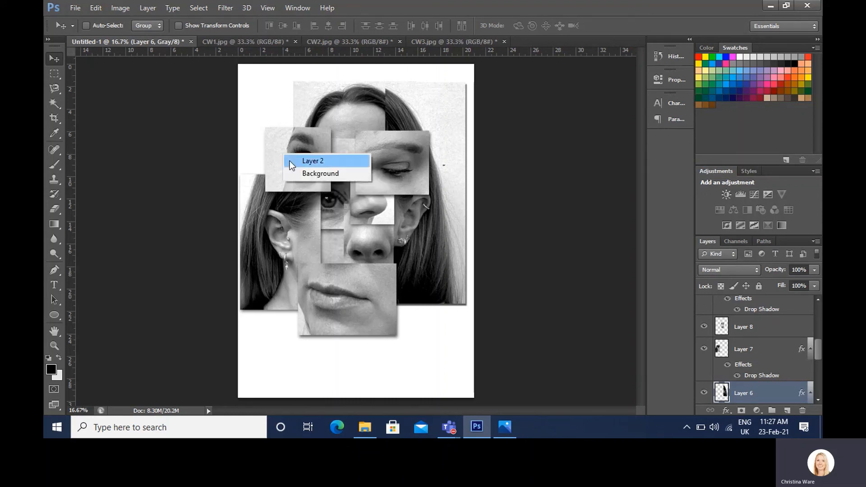
left_click(290, 160)
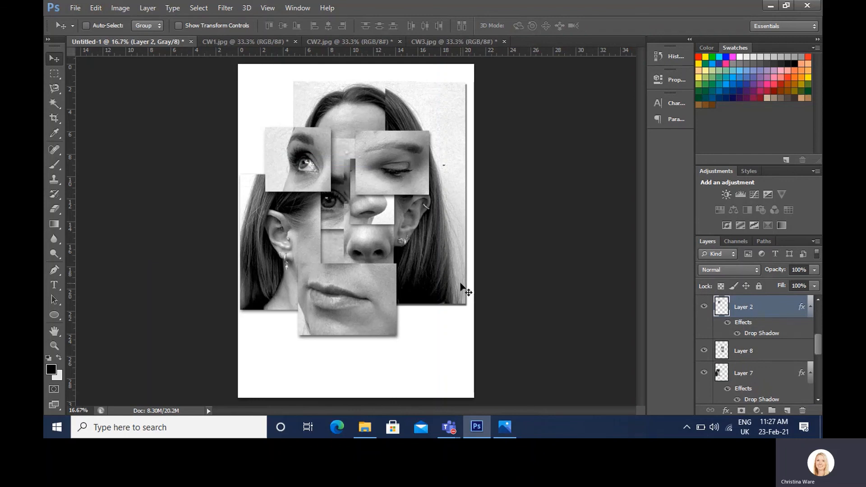
key("ctrl+t")
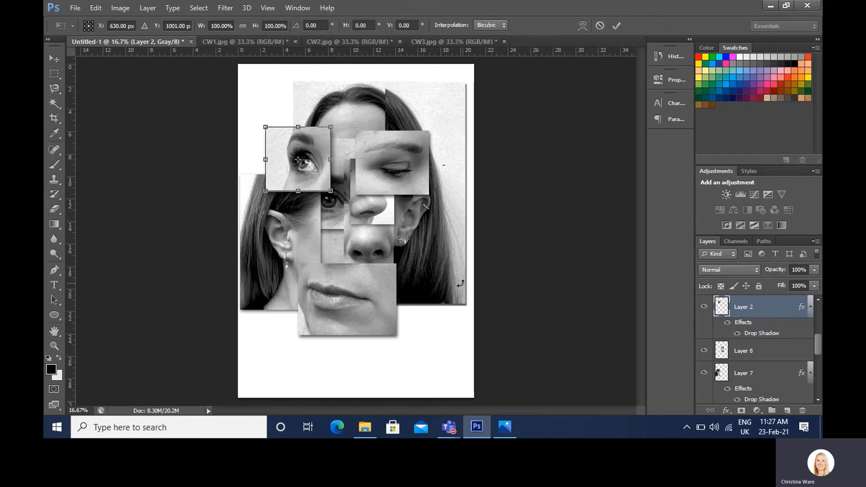
Step: Try the eye piece flipped horizontally and shifted towards the face, and restore its original orientation and horizontal position
right_click(283, 175)
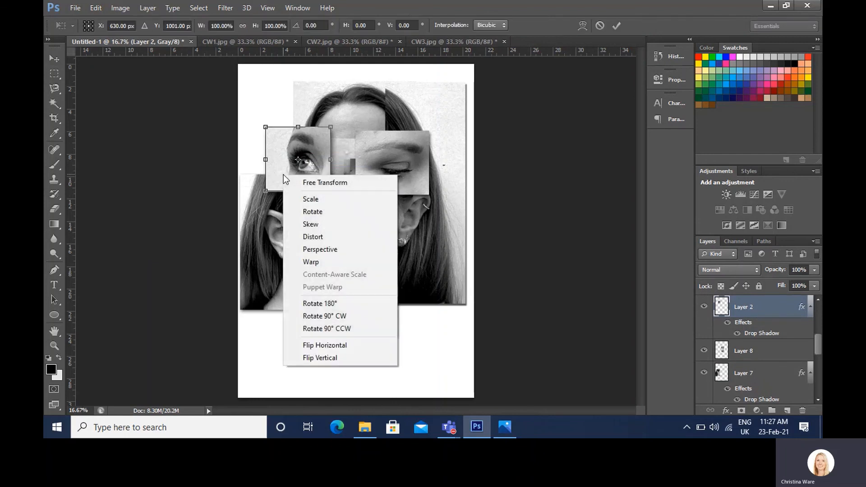
left_click(346, 345)
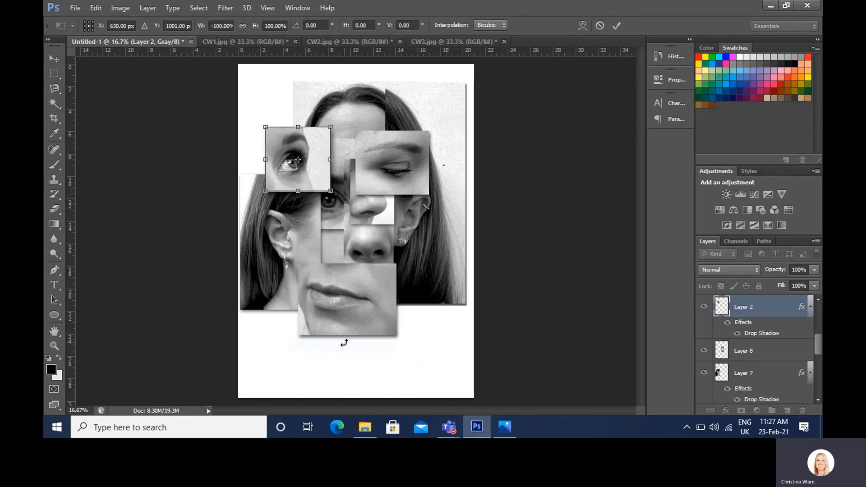
mouse_move(313, 170)
left_mouse_down()
mouse_move(417, 174)
mouse_move(315, 158)
mouse_move(317, 170)
mouse_move(431, 158)
mouse_move(323, 168)
left_mouse_up()
right_click(323, 168)
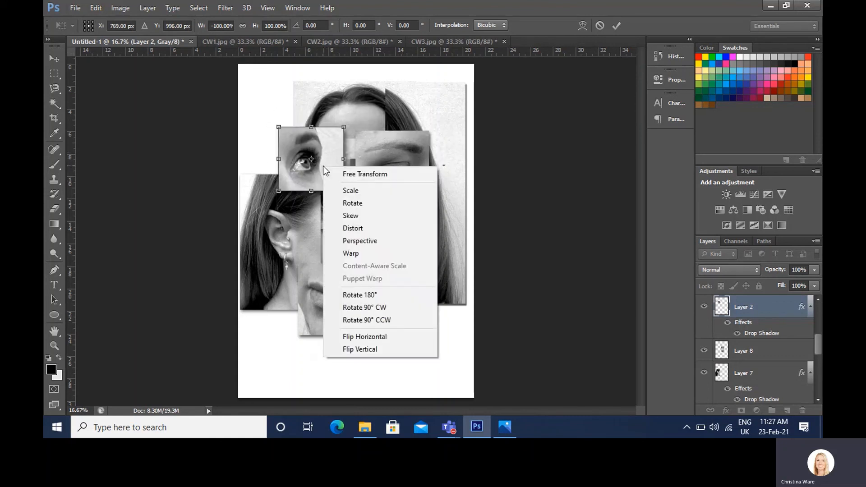
left_click(389, 338)
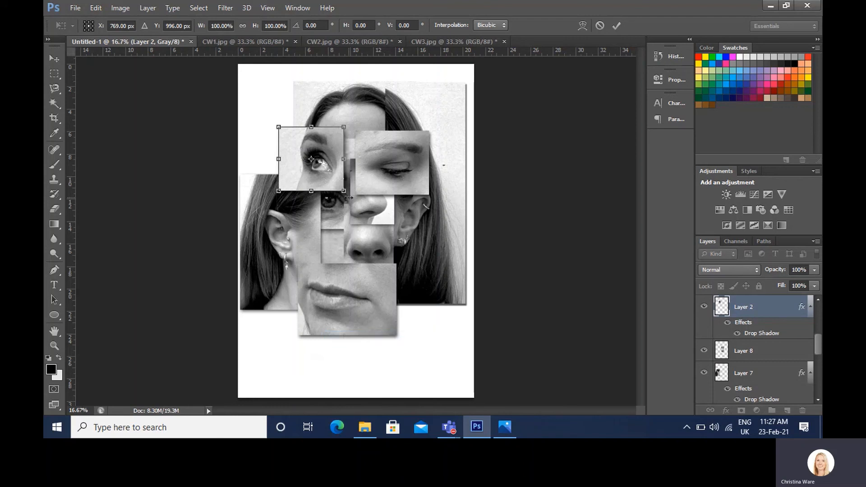
left_click_drag(329, 181, 315, 178)
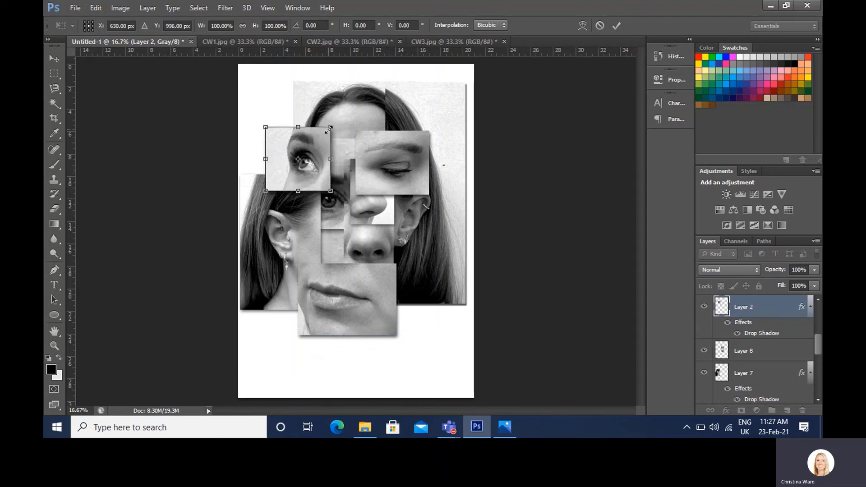
Step: Scale the upward-looking eye piece to about 75% and position it closer to the nose bridge
left_click_drag(330, 127, 315, 161)
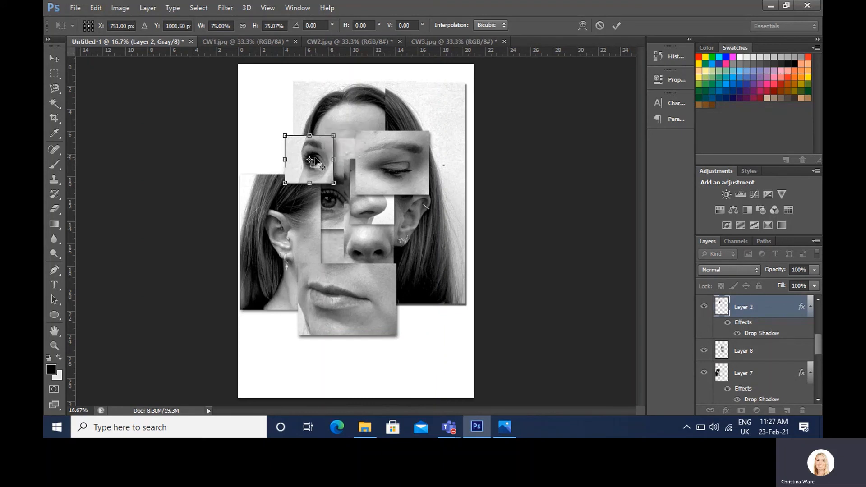
key("Return")
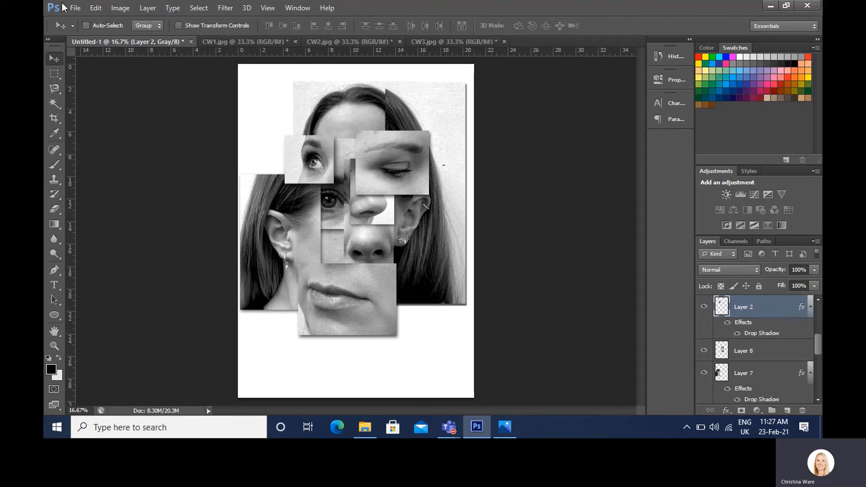
Step: Save a JPEG copy of the collage as "Response 1" in the BRNO folder at maximum quality 12, Baseline ("Standard")
left_click(83, 8)
left_click(91, 145)
left_click(375, 259)
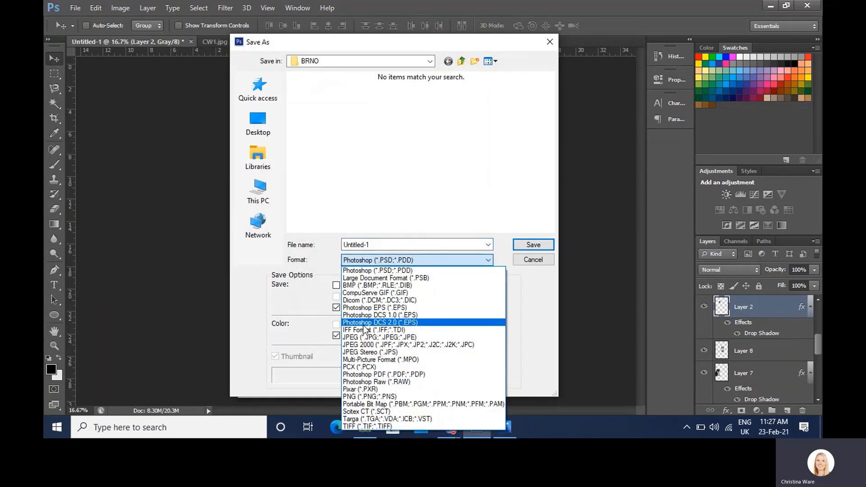
left_click(378, 337)
left_click(369, 244)
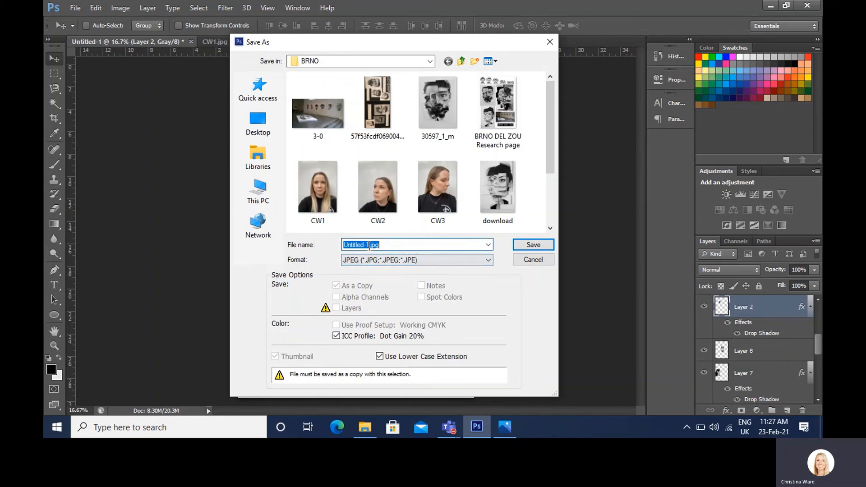
type("Response 1")
key("Return")
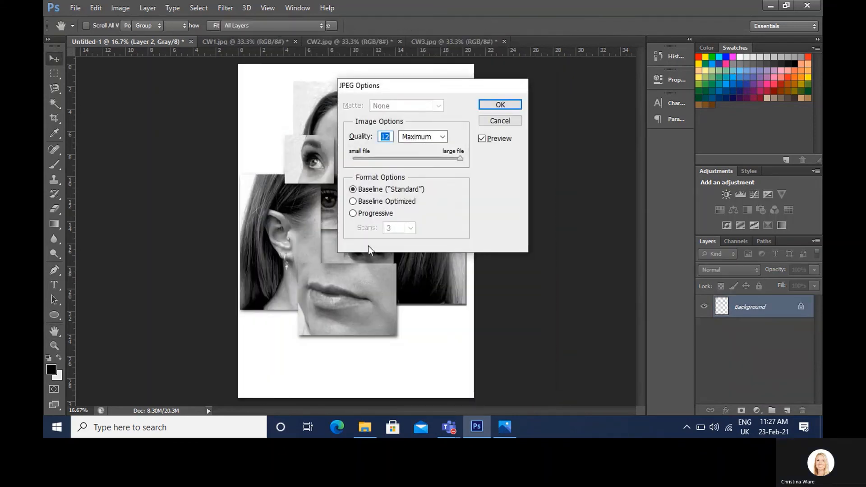
key("Return")
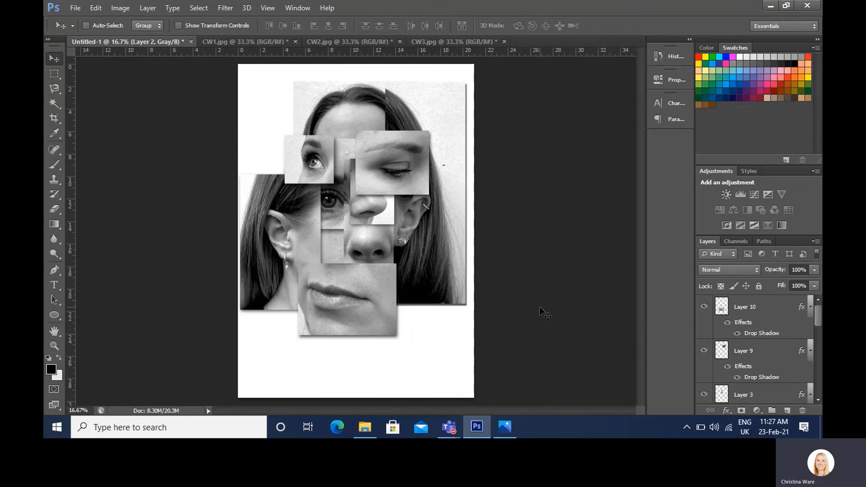